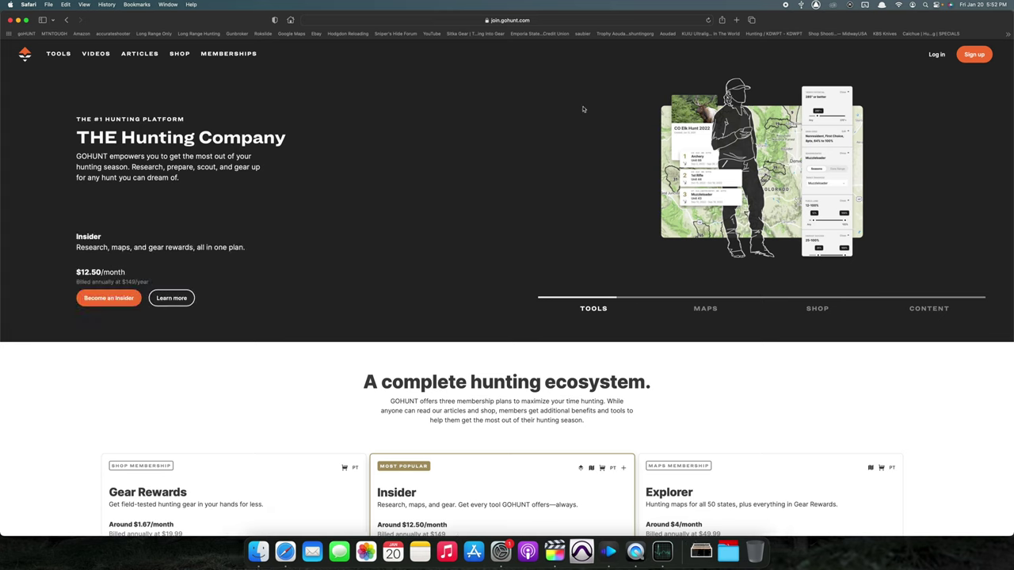
Step: Log in to GOHUNT with the Safari-saved credentials, then choose Log in again on the homepage
click(938, 55)
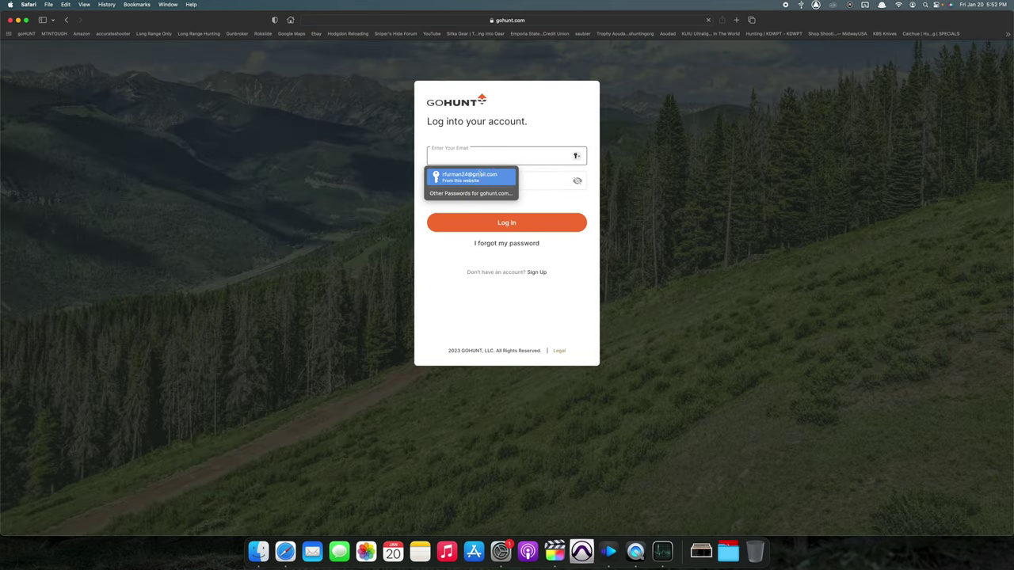
click(491, 173)
click(510, 223)
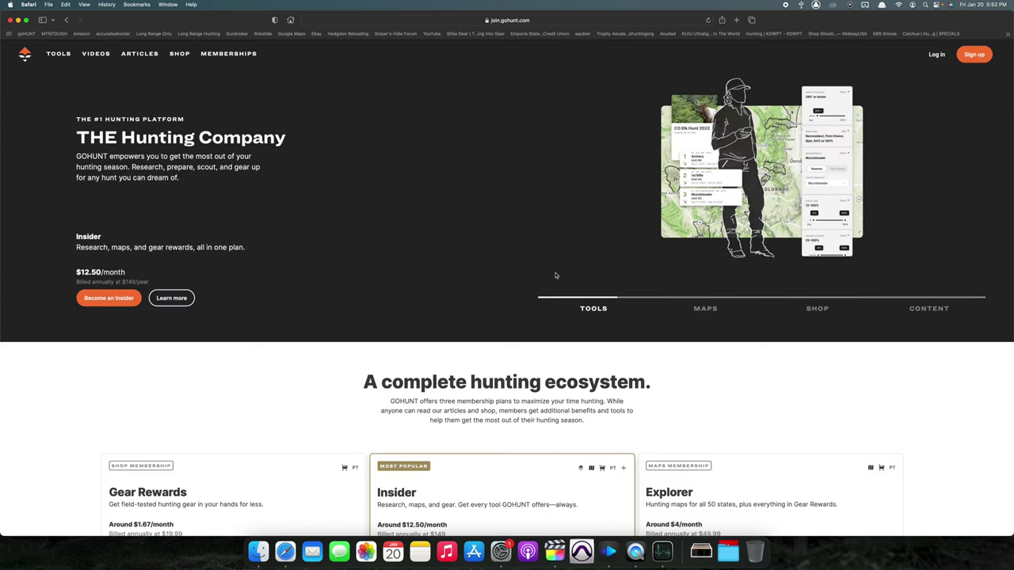
mouse_move(59, 55)
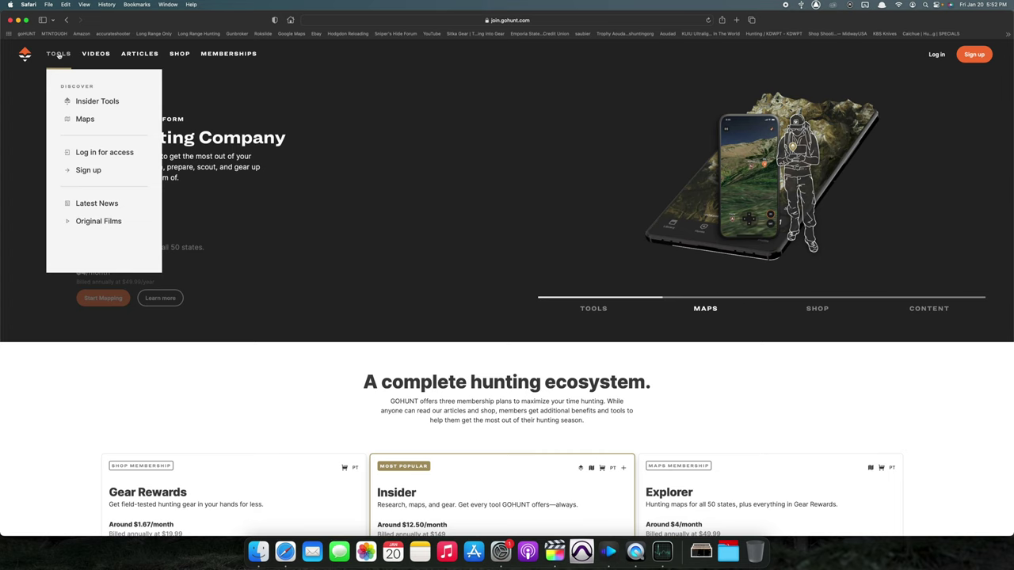
click(934, 56)
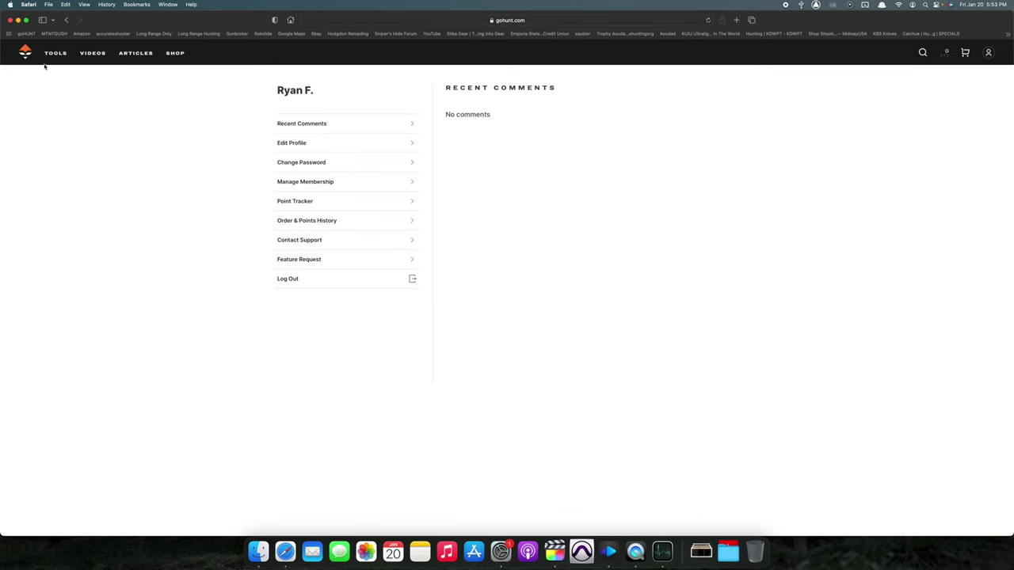
Step: Choose Filtering 2.0 from the TOOLS menu
mouse_move(55, 55)
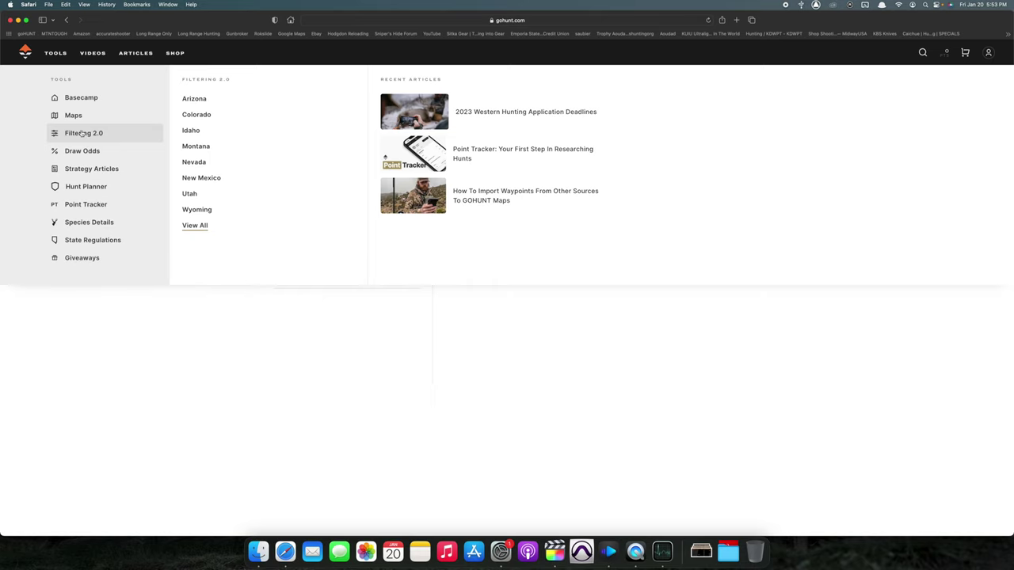
click(82, 133)
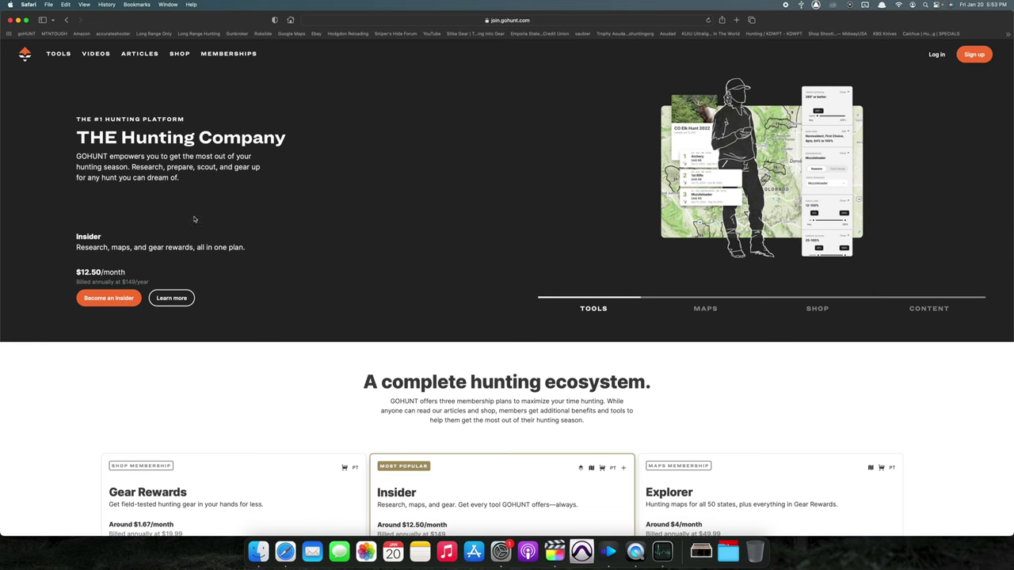
Step: Show the Gear Rewards ($19.99), Explorer ($49.99) and Insider ($149) membership comparison
mouse_move(64, 57)
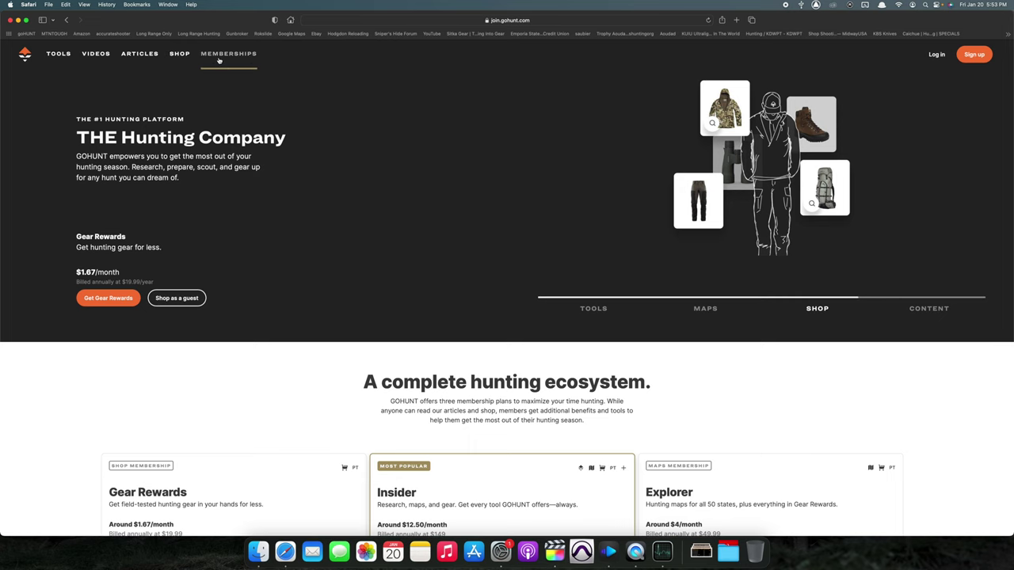
click(220, 55)
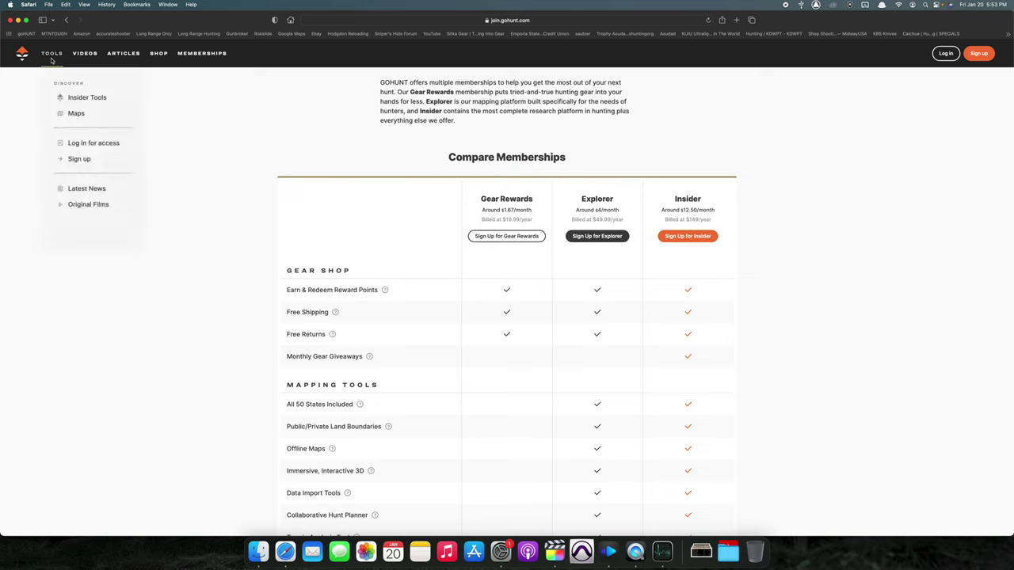
mouse_move(70, 96)
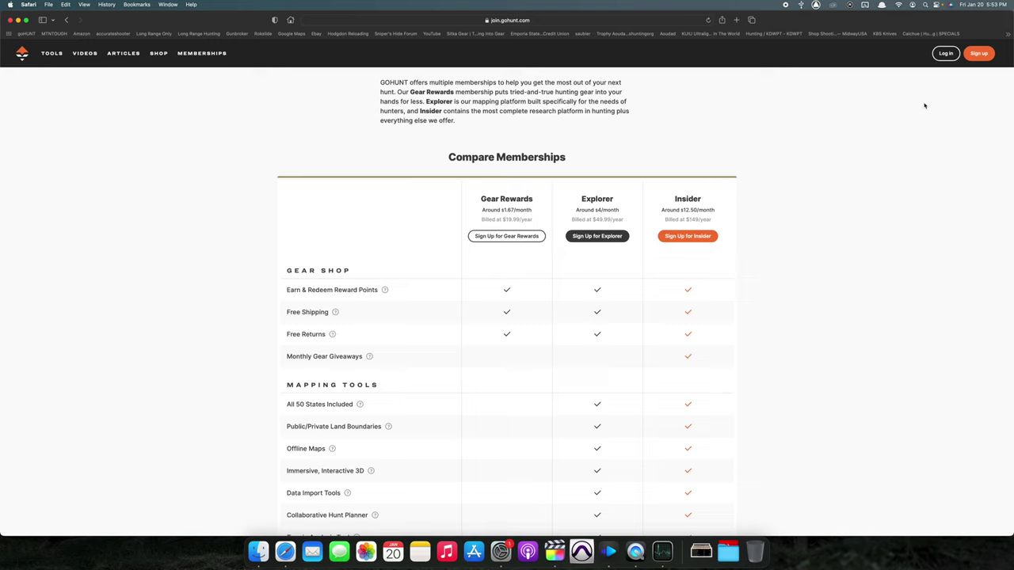
Step: Log in to the account from the homepage
click(945, 53)
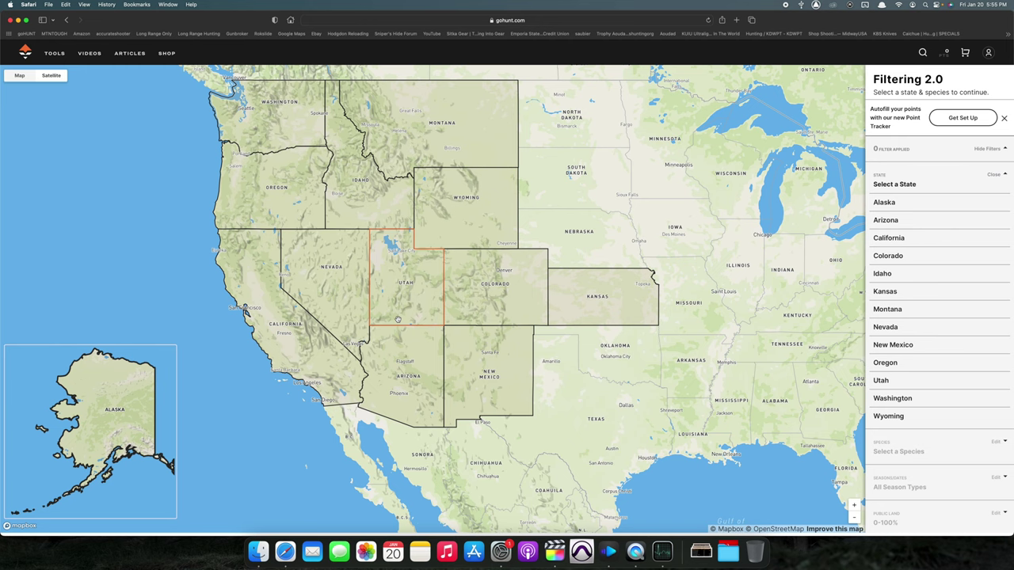
Step: Select Colorado as the state and Mule Deer as the species, giving 185 units
click(471, 303)
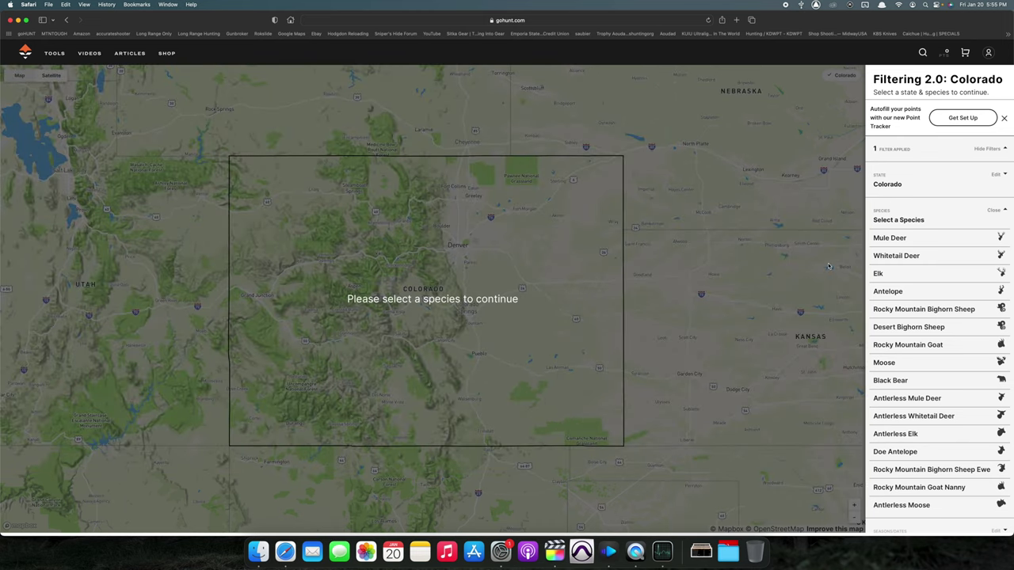
click(888, 239)
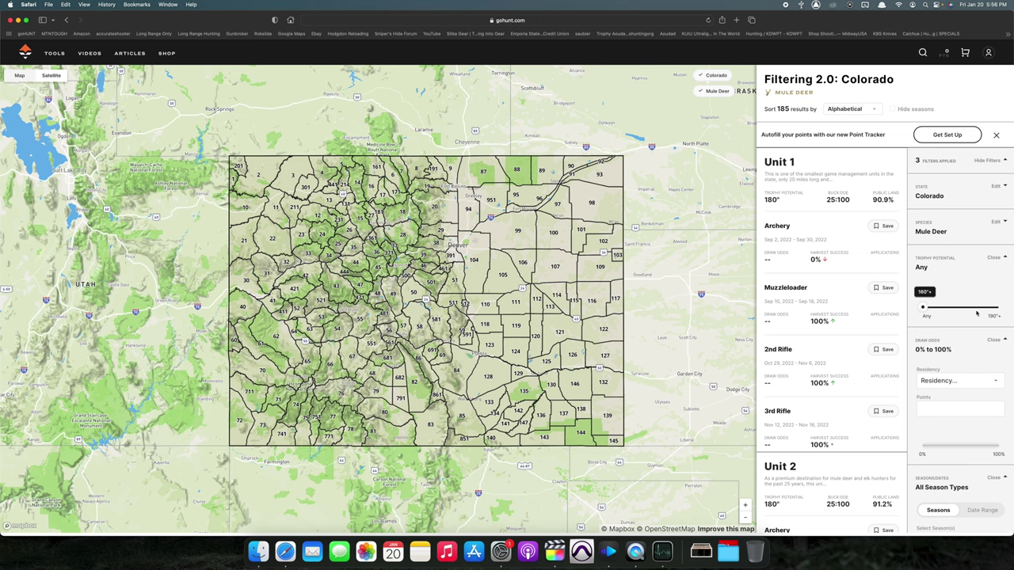
Step: Set the Trophy Potential slider to 180"+, leaving 33 Colorado mule deer units
drag(923, 308, 987, 308)
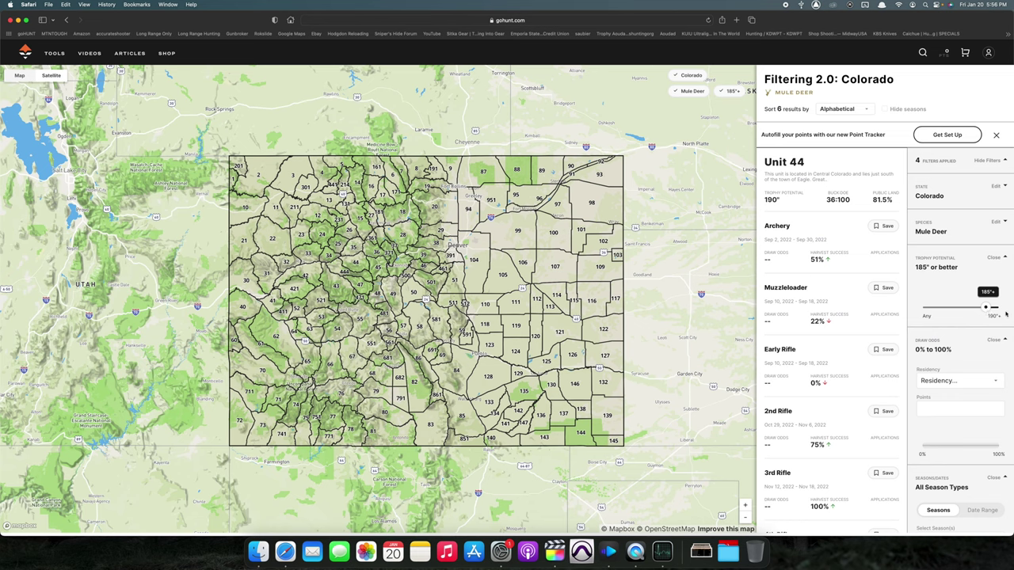
key(Left)
key(Left)
key(Left)
key(Left)
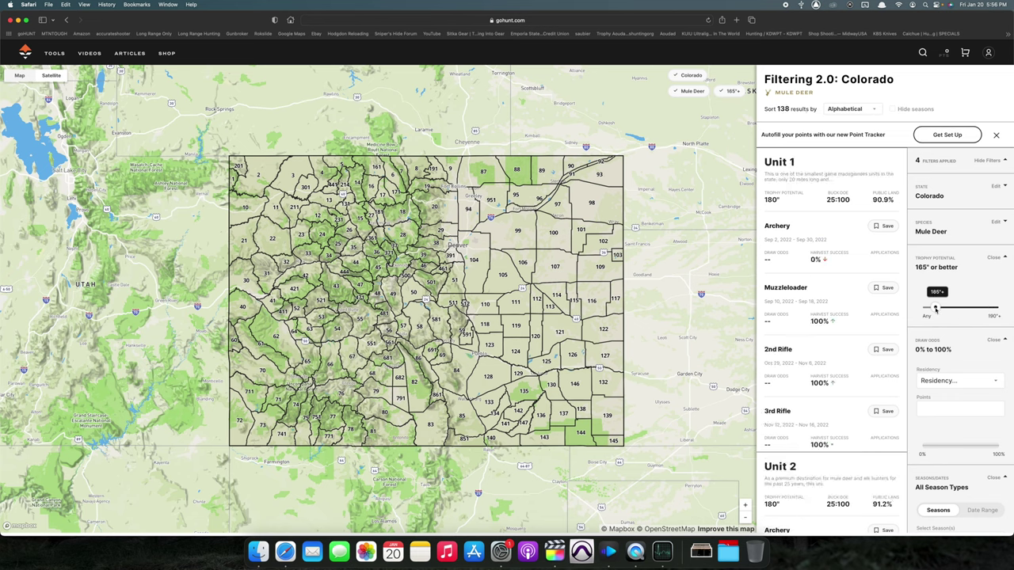
drag(935, 309, 1004, 311)
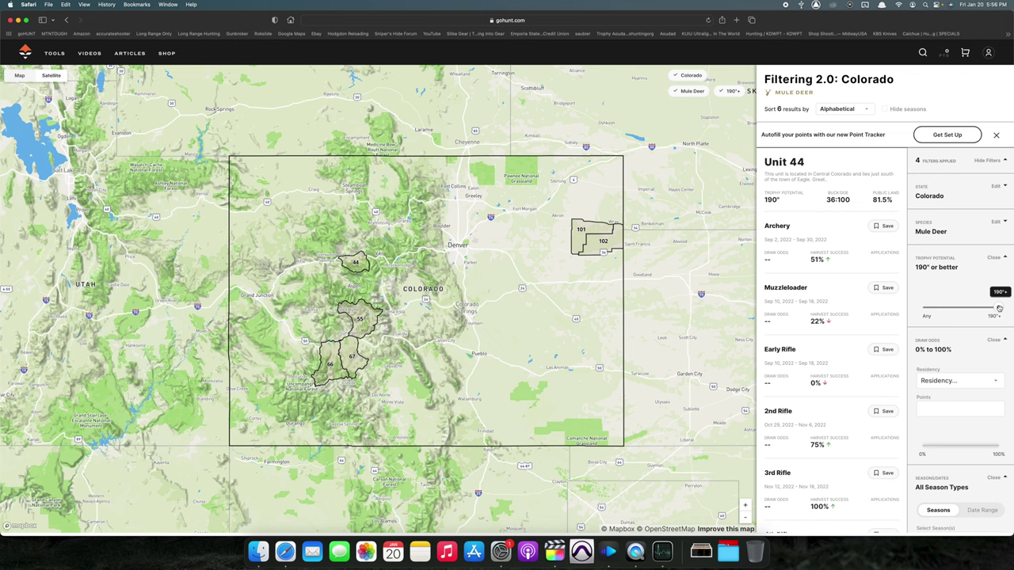
drag(999, 308, 974, 308)
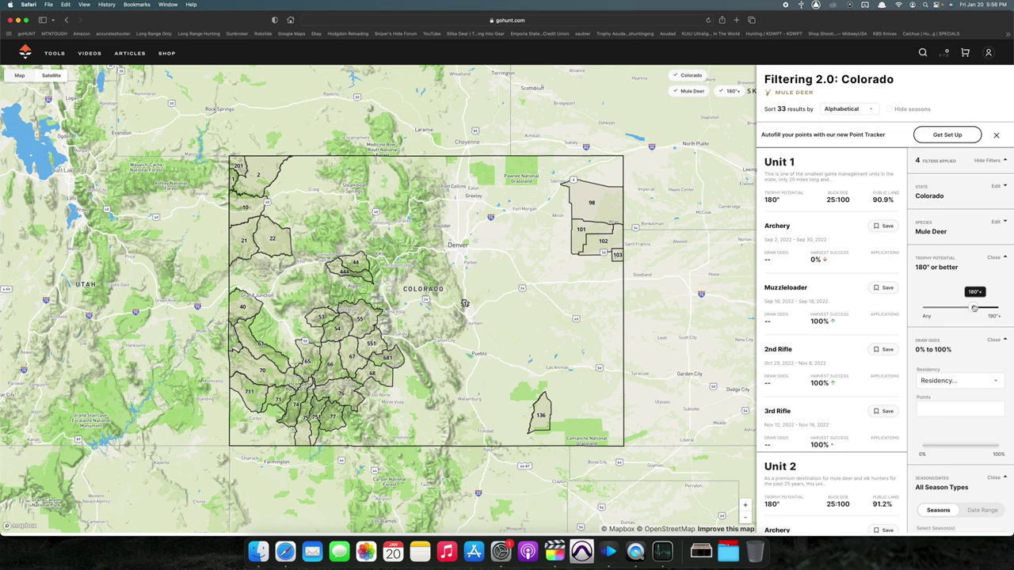
scroll(963, 338, down, 1)
Step: Set draw odds to Nonresident, 0 points and 100% first-choice odds, leaving 8 units
click(947, 364)
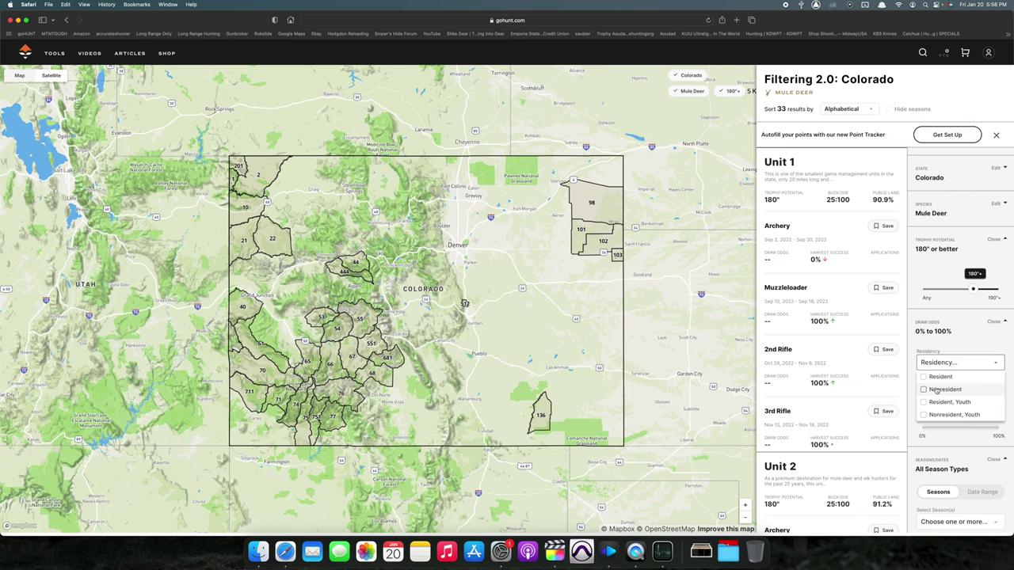
click(937, 389)
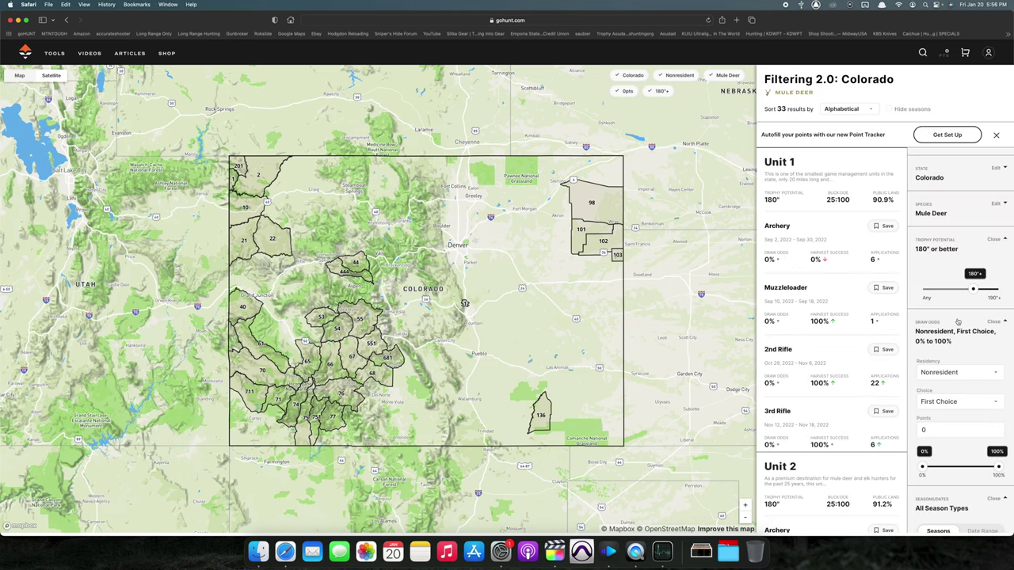
scroll(924, 390, down, 2)
click(923, 390)
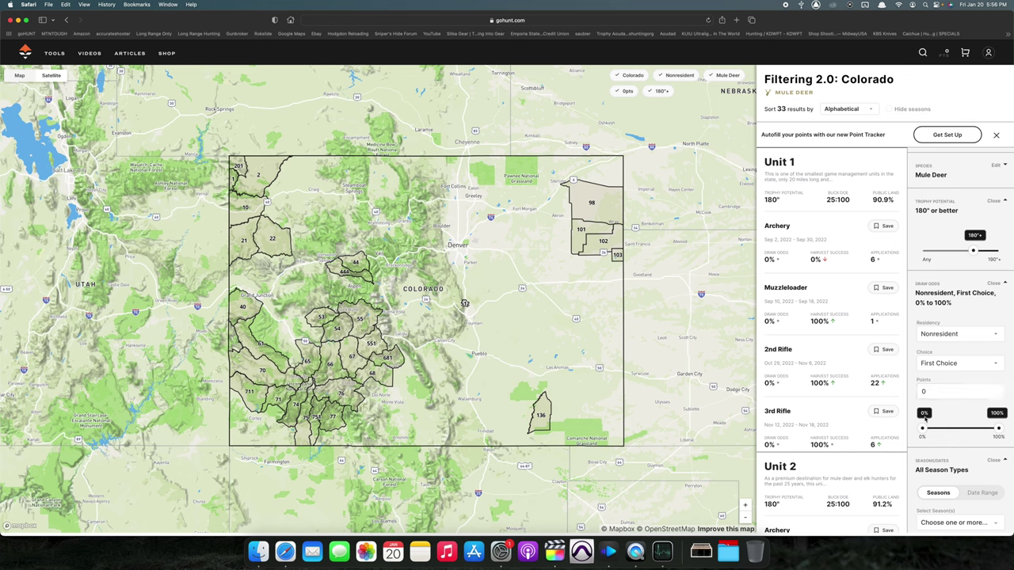
drag(922, 430, 1003, 429)
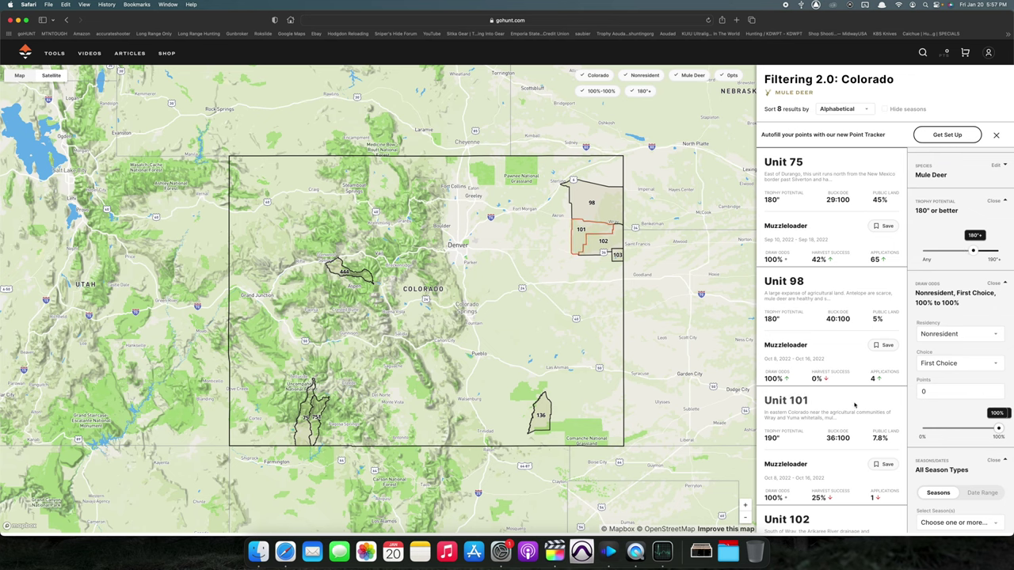
Step: Set public land to 68–100%, points to 2, and harvest success to 49–100%
scroll(854, 405, down, 2)
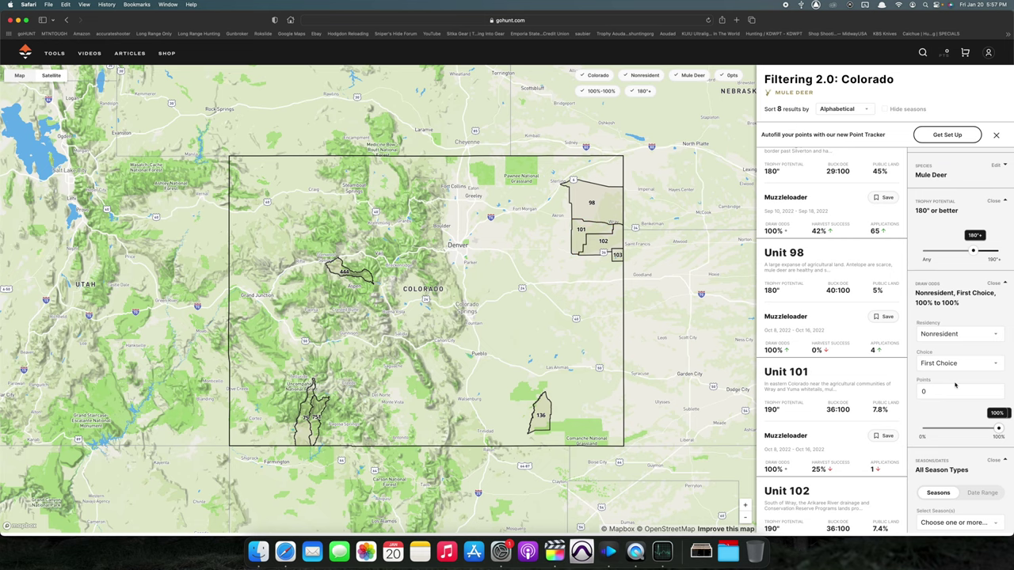
scroll(950, 396, down, 5)
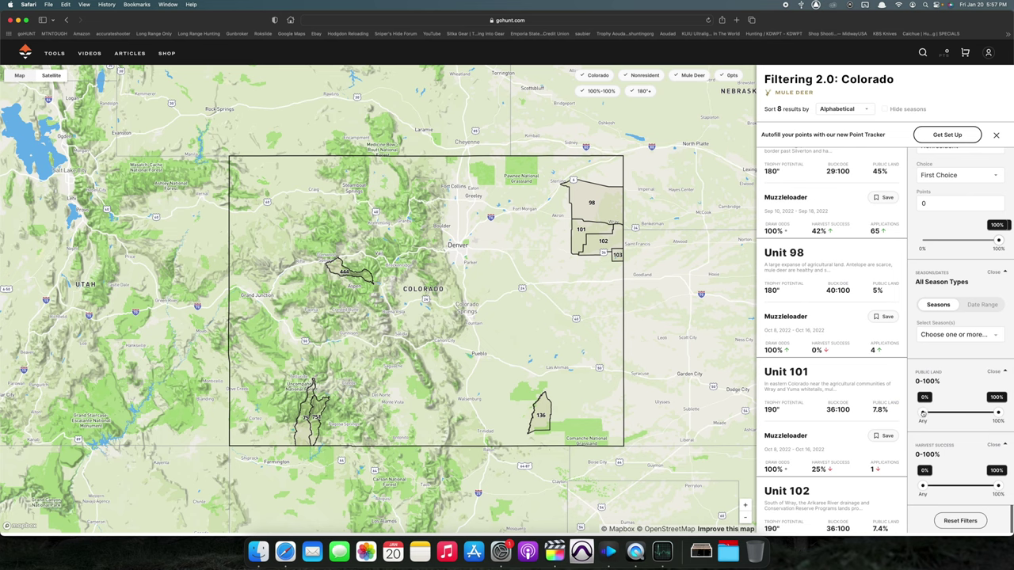
drag(923, 413, 975, 414)
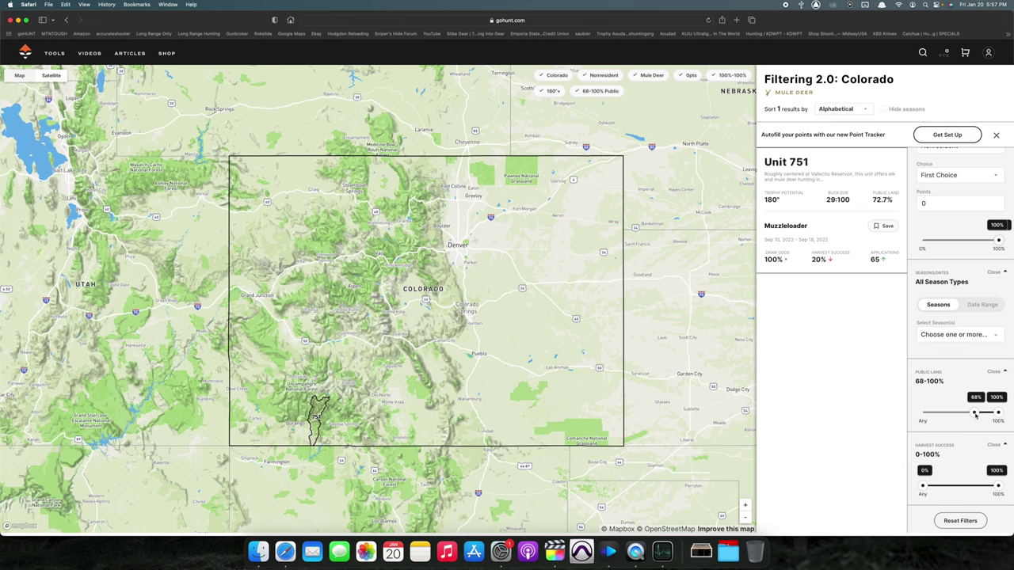
scroll(934, 260, up, 2)
double_click(934, 261)
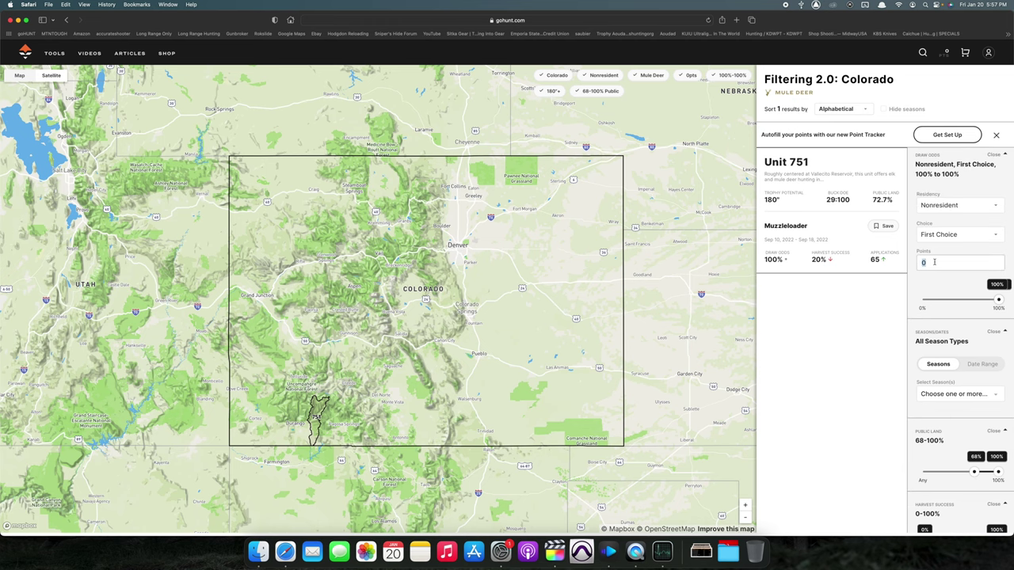
text(2)
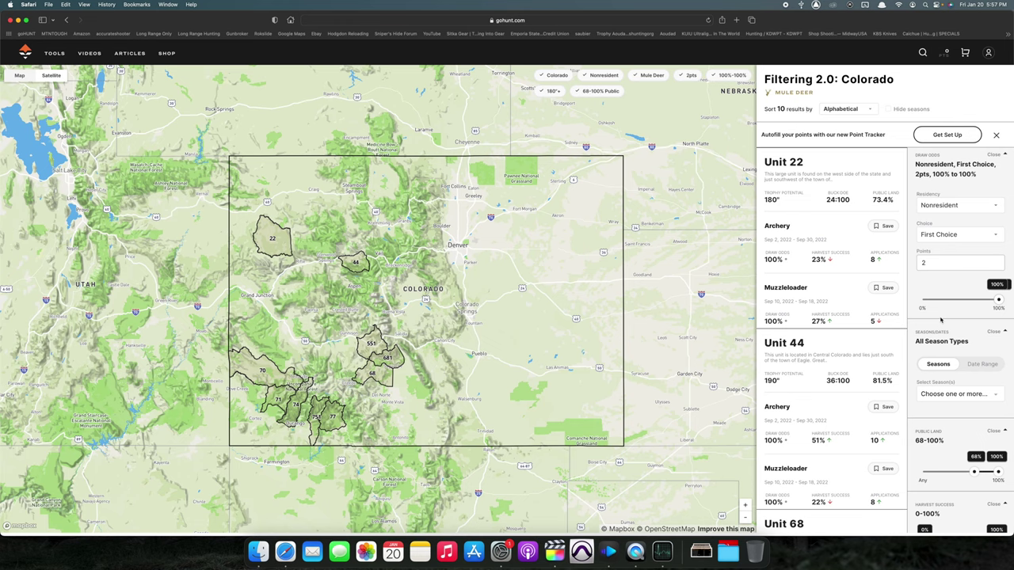
scroll(941, 319, down, 2)
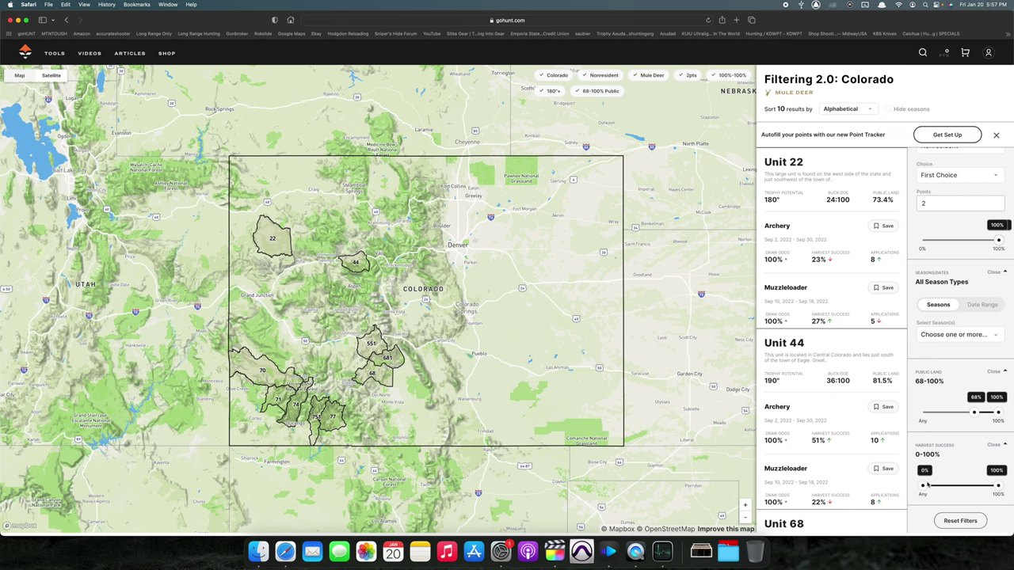
drag(927, 486, 960, 486)
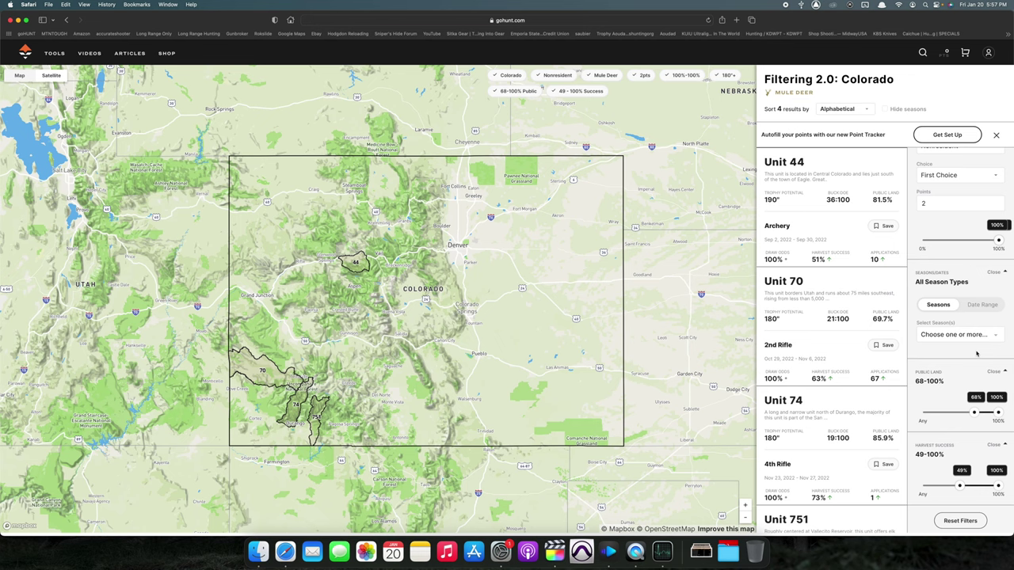
Step: Switch the Seasons/Dates filter to Date Range covering all dates and weapons
click(983, 305)
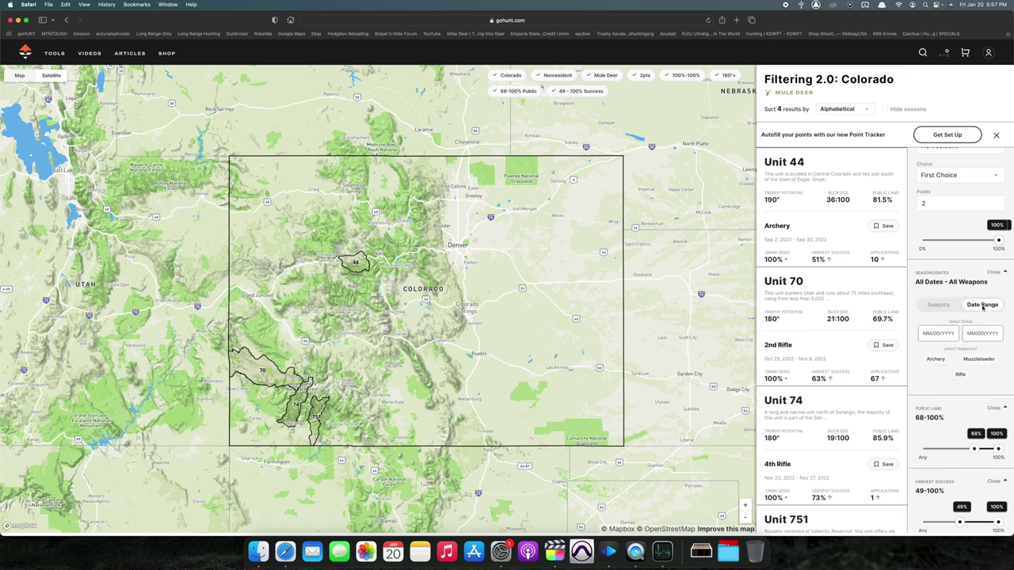
click(940, 305)
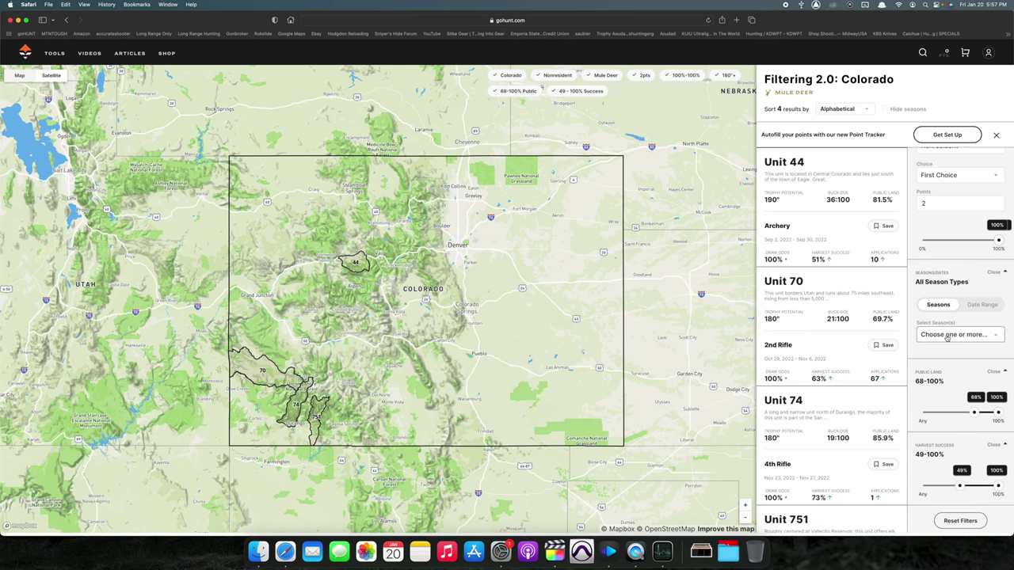
click(947, 337)
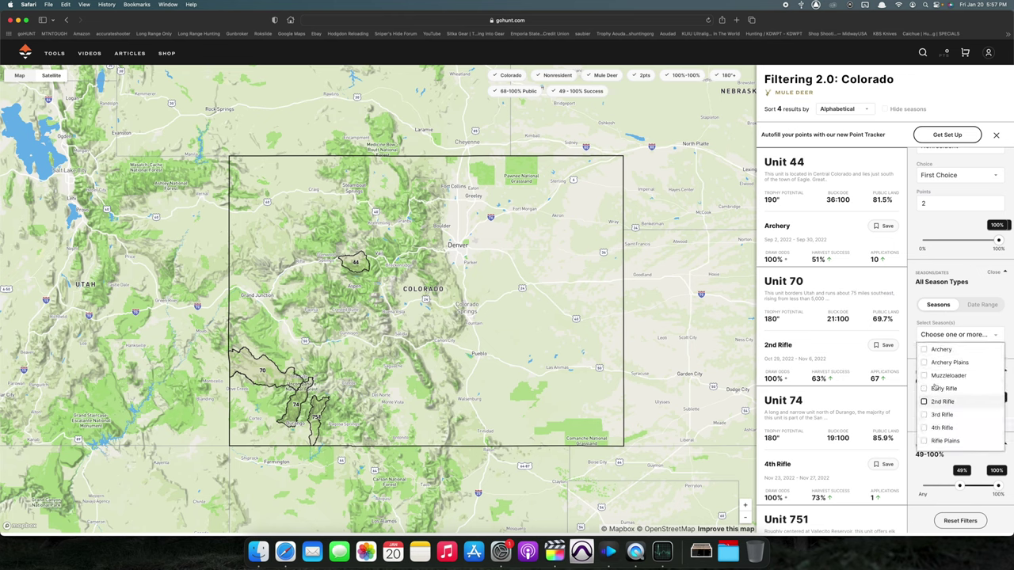
click(978, 309)
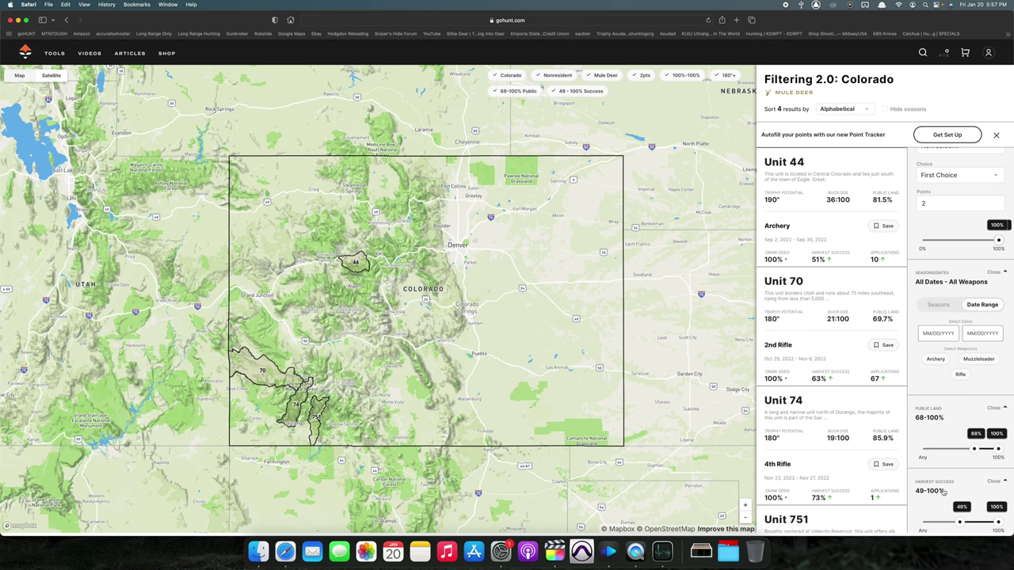
scroll(944, 485, up, 5)
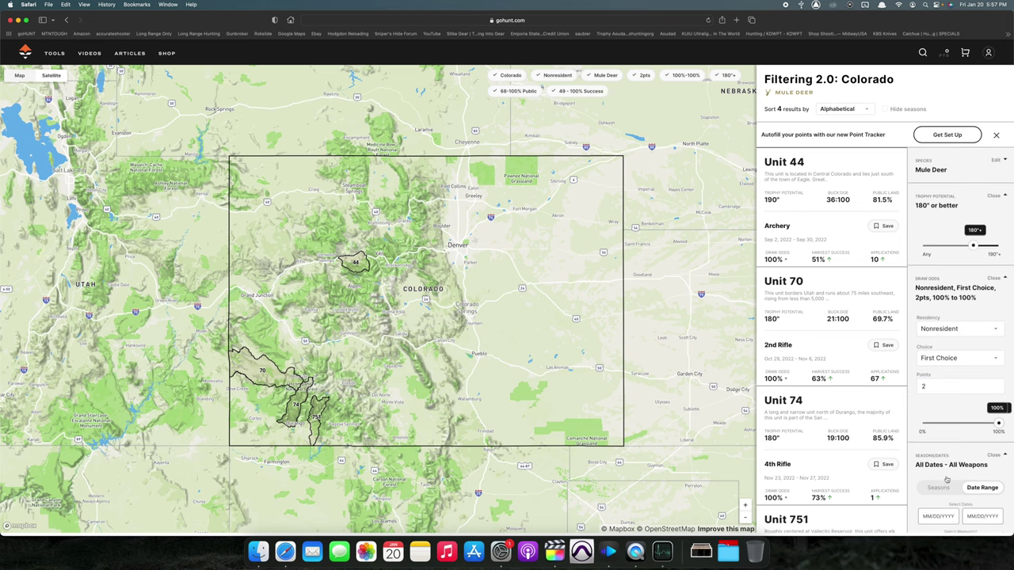
scroll(945, 480, down, 5)
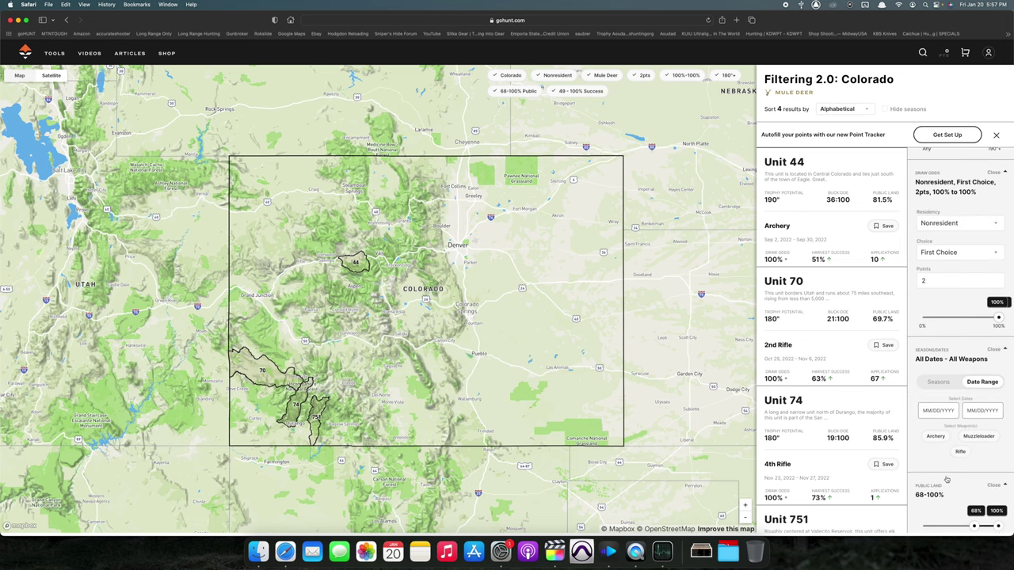
scroll(945, 480, up, 4)
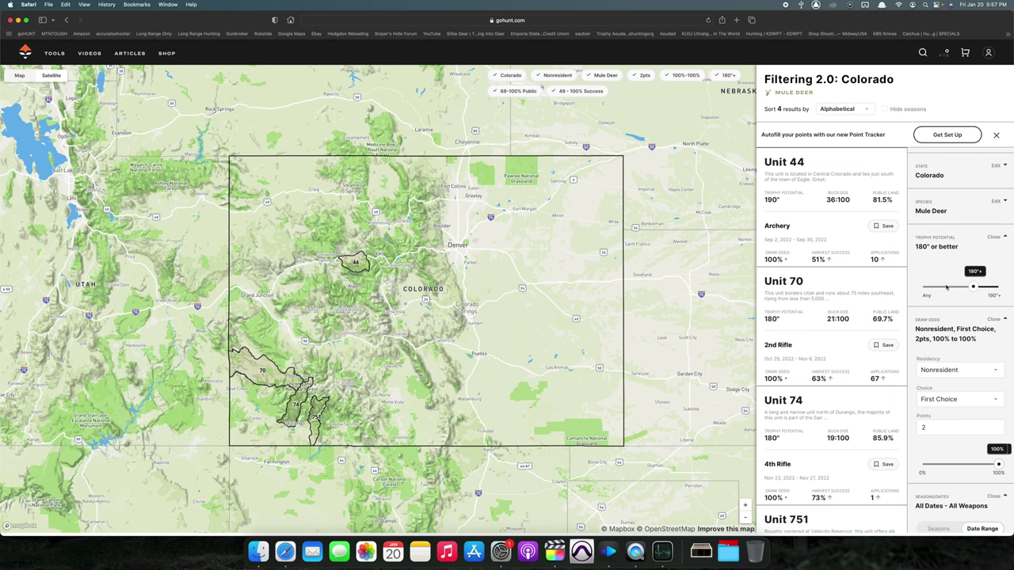
Step: Replace Mule Deer with Elk and collapse the Species, Trophy Potential and Draw Odds sections
scroll(946, 288, up, 2)
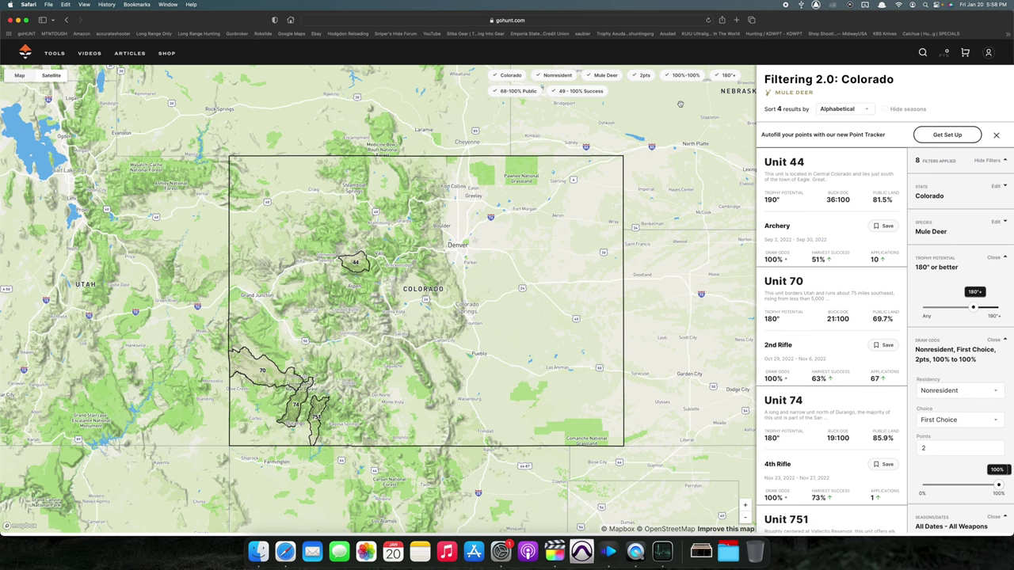
click(606, 76)
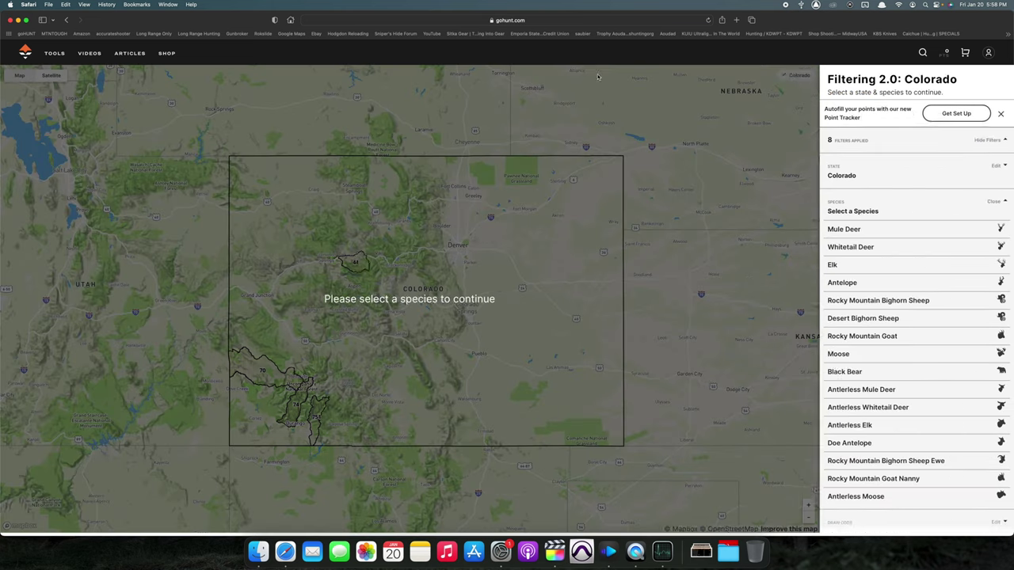
click(877, 275)
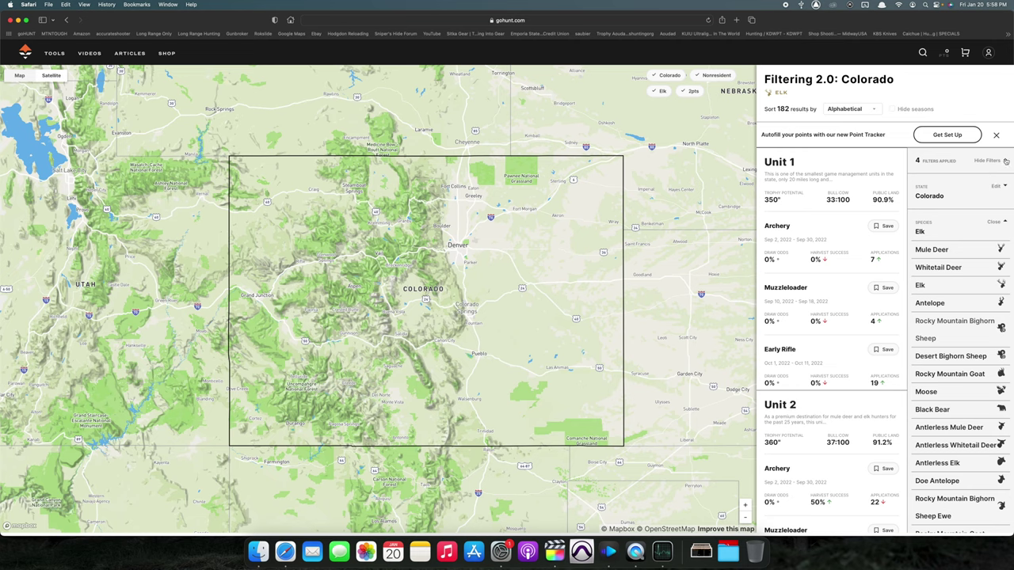
click(970, 225)
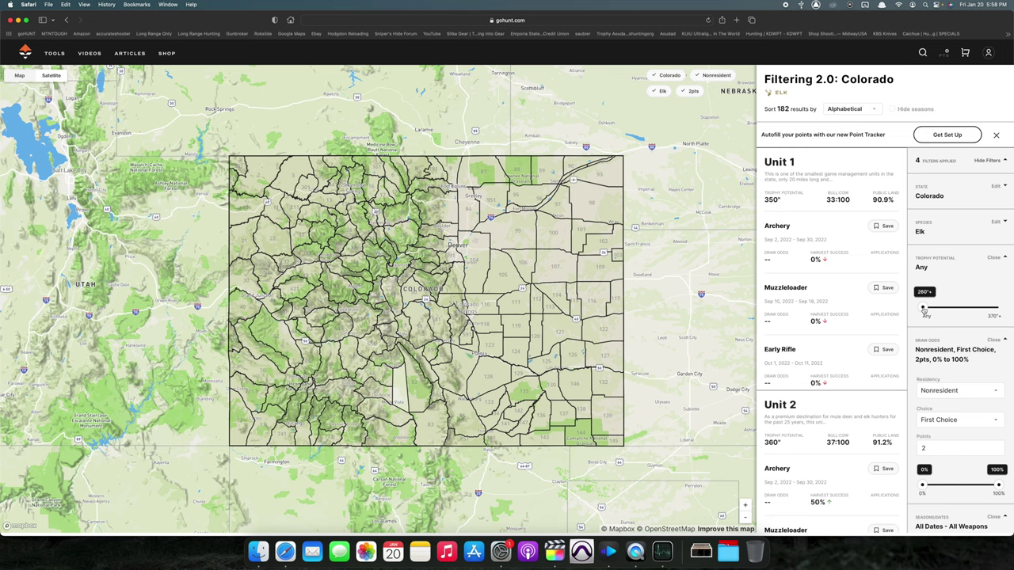
click(924, 311)
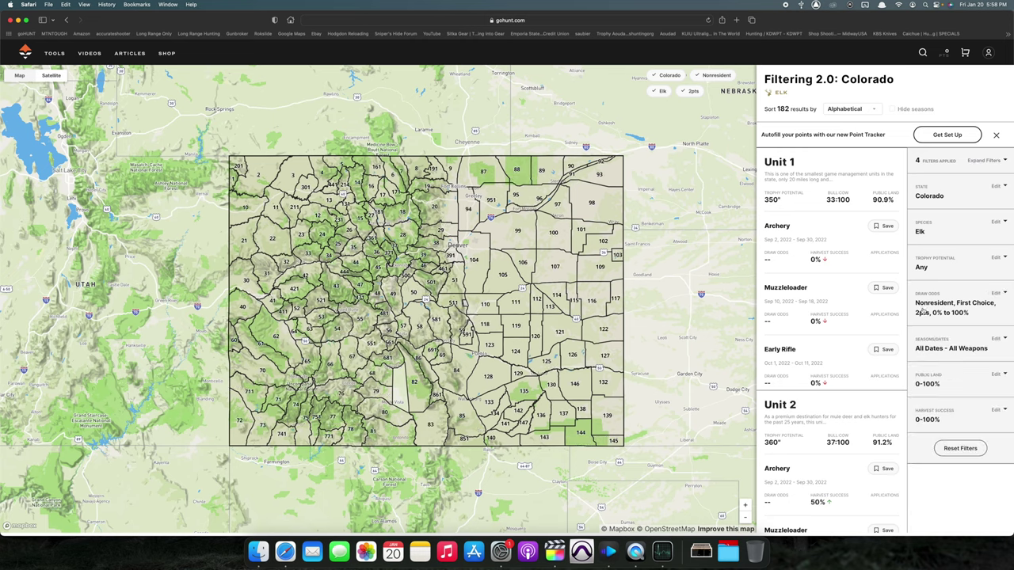
Step: Set trophy potential to 295" or better and draw-odds points to 0, leaving 96 elk results
click(1005, 260)
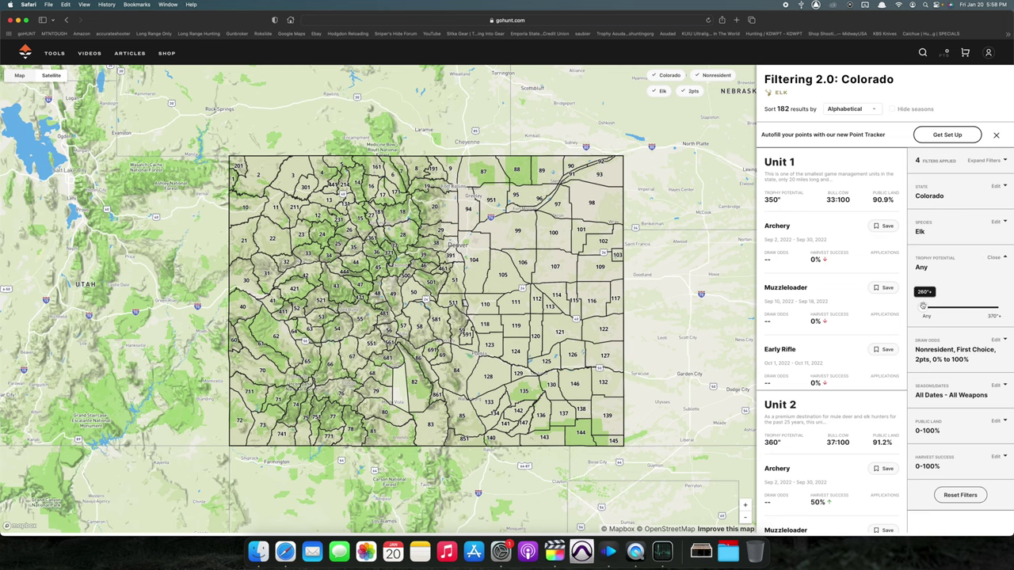
drag(941, 310, 946, 311)
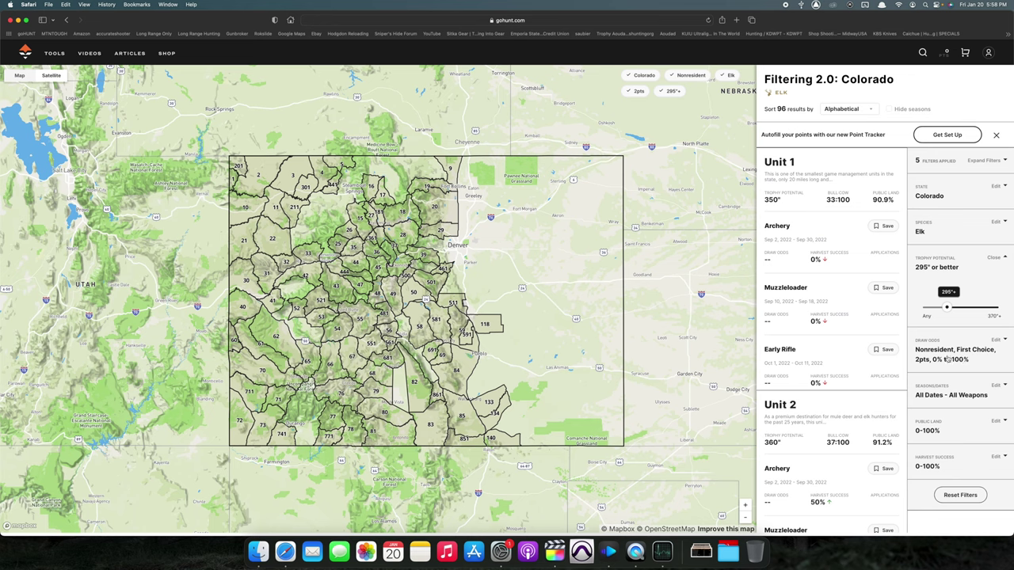
click(947, 359)
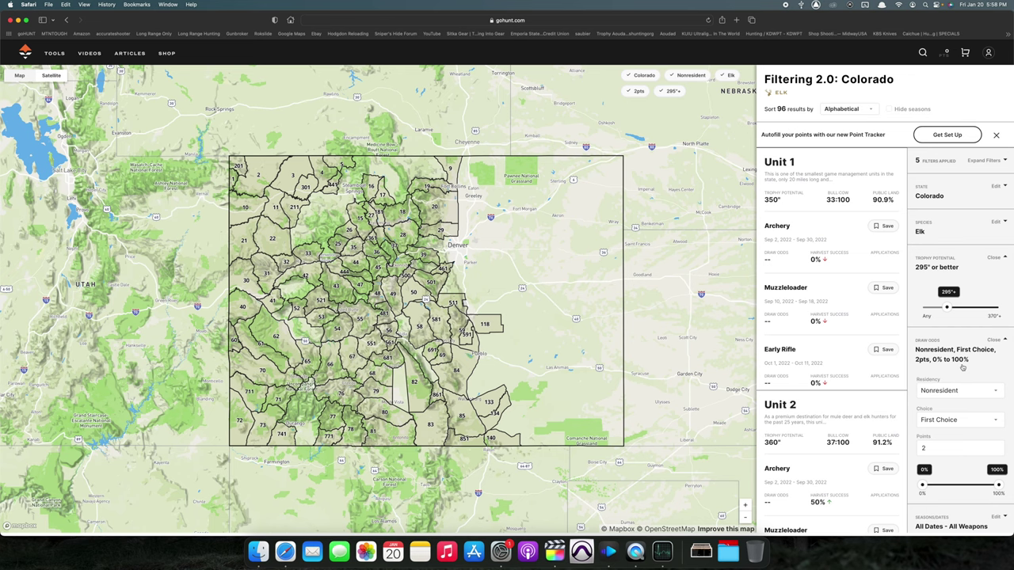
double_click(931, 448)
scroll(935, 452, down, 1)
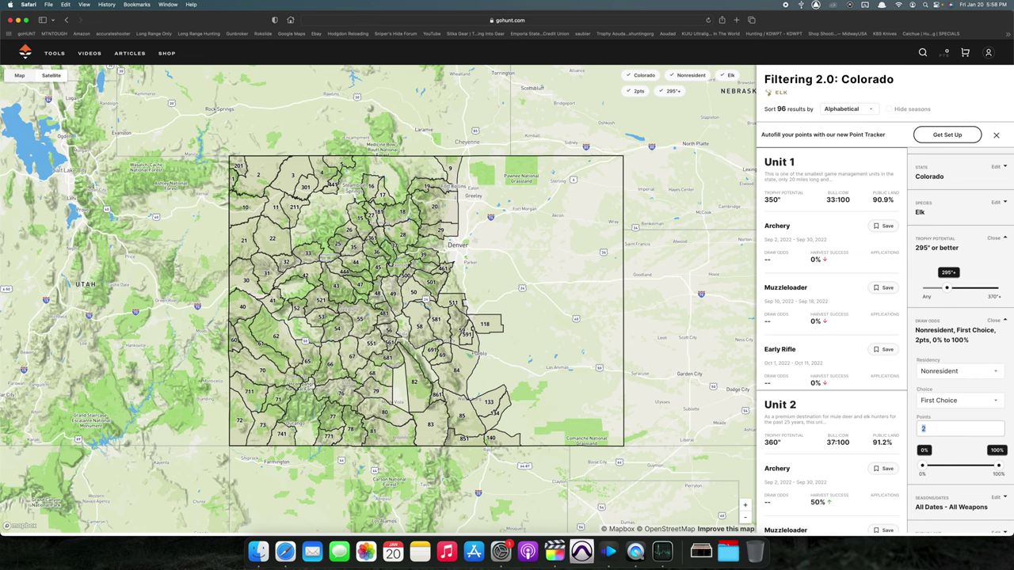
text(0)
scroll(976, 425, down, 3)
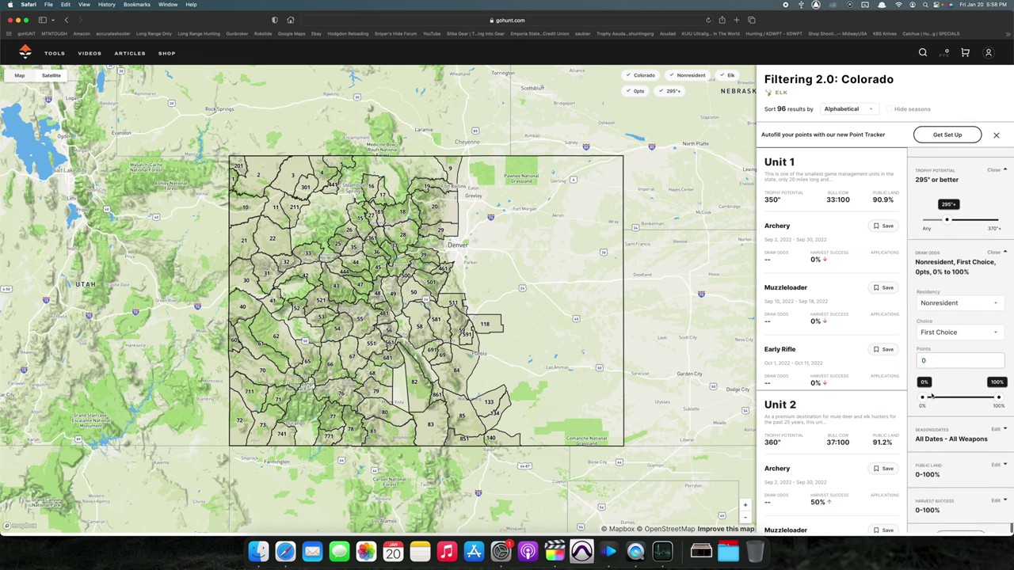
Step: Expand the Seasons/Dates filter and briefly try the date-range option before collapsing it
scroll(934, 435, down, 1)
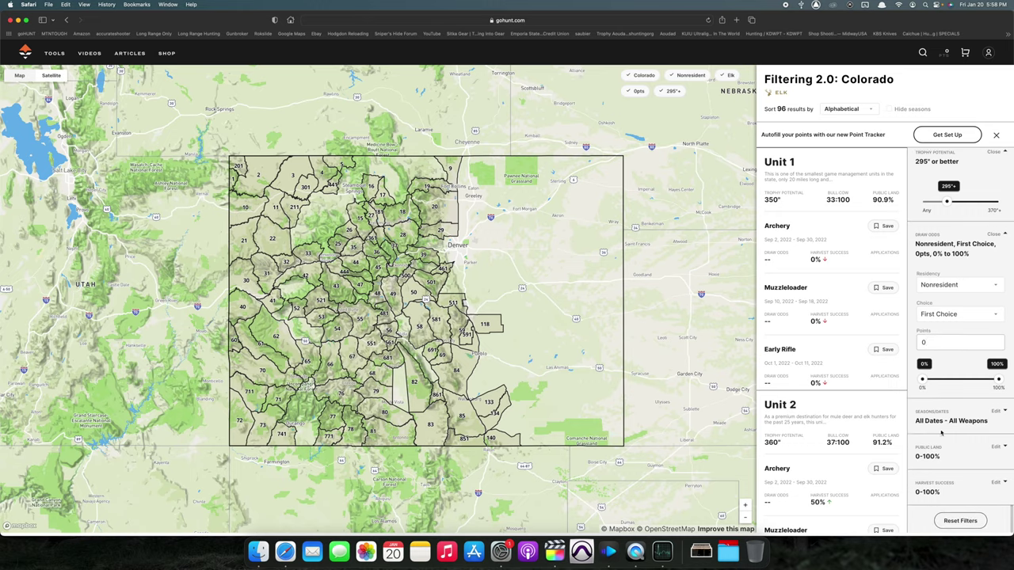
click(1004, 412)
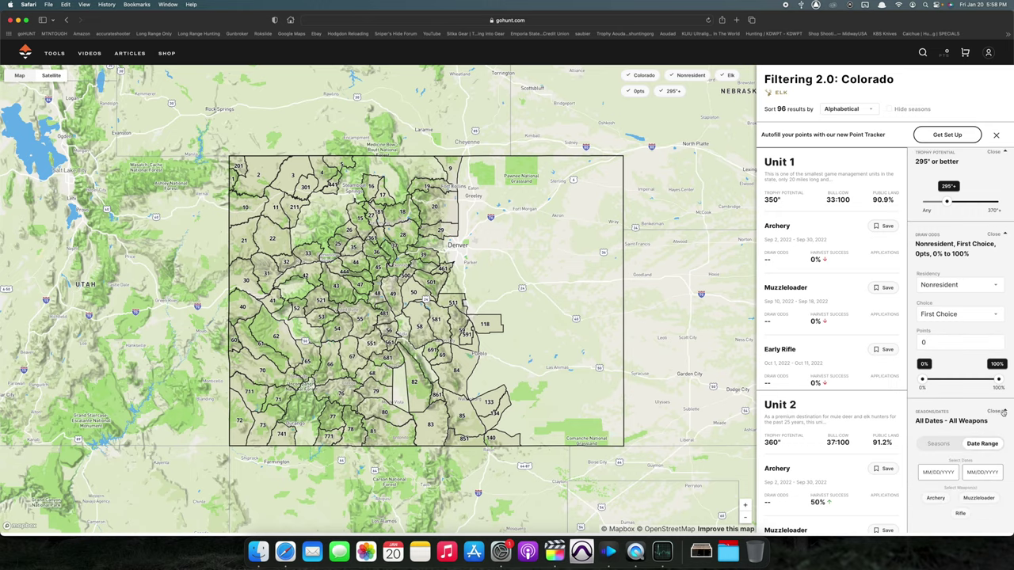
click(974, 444)
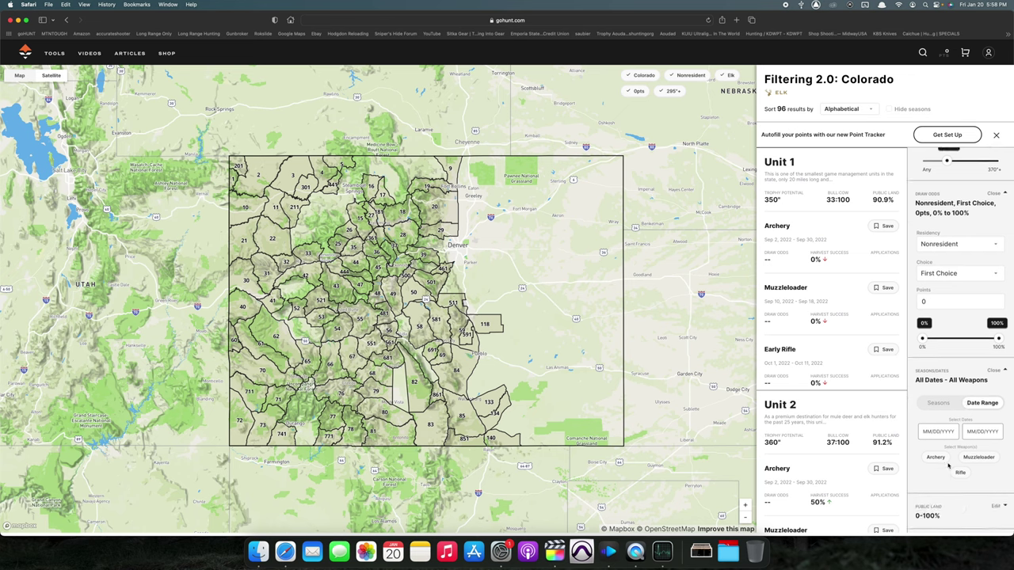
click(1004, 372)
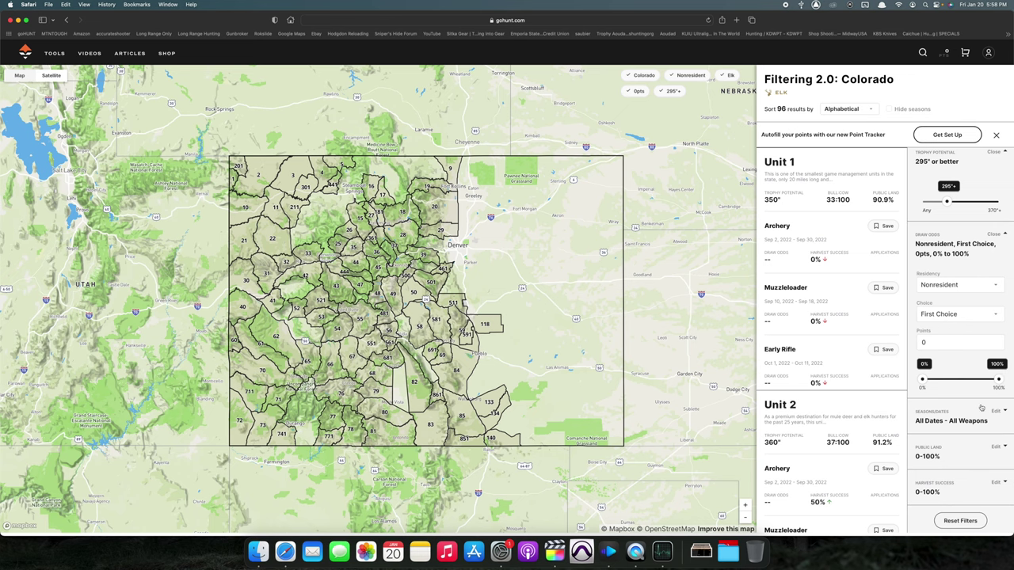
scroll(980, 407, up, 3)
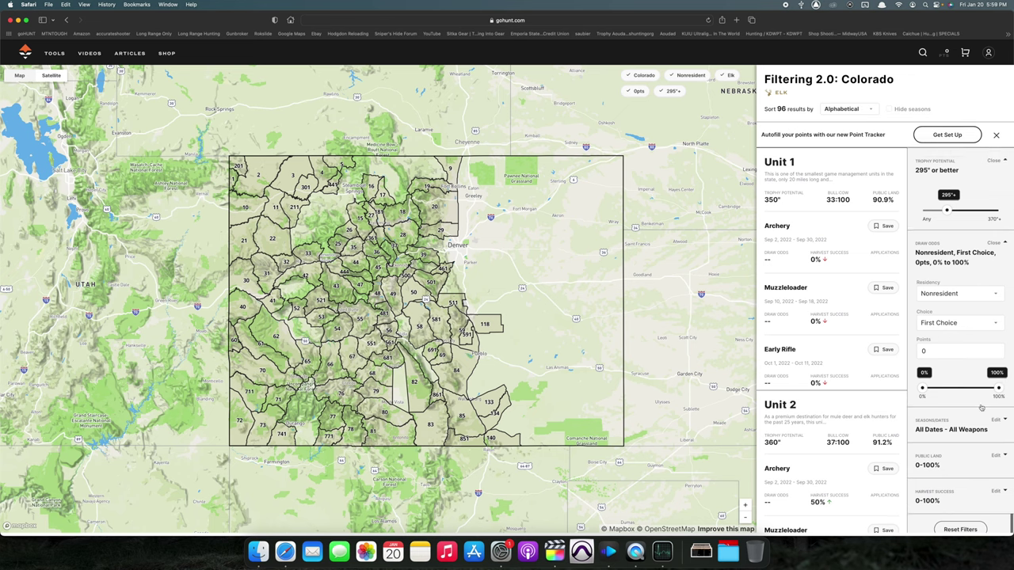
scroll(981, 407, up, 1)
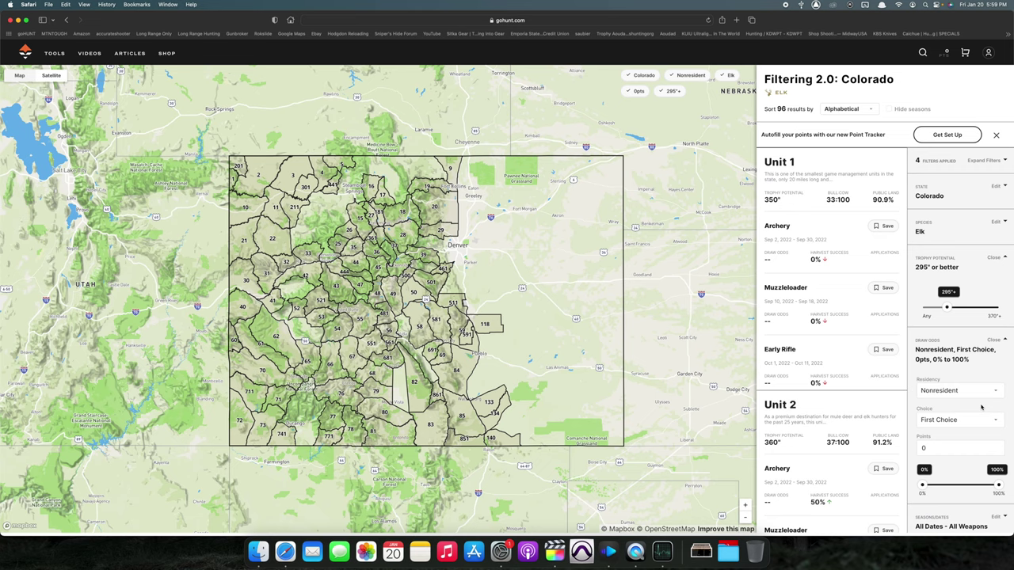
scroll(980, 407, down, 4)
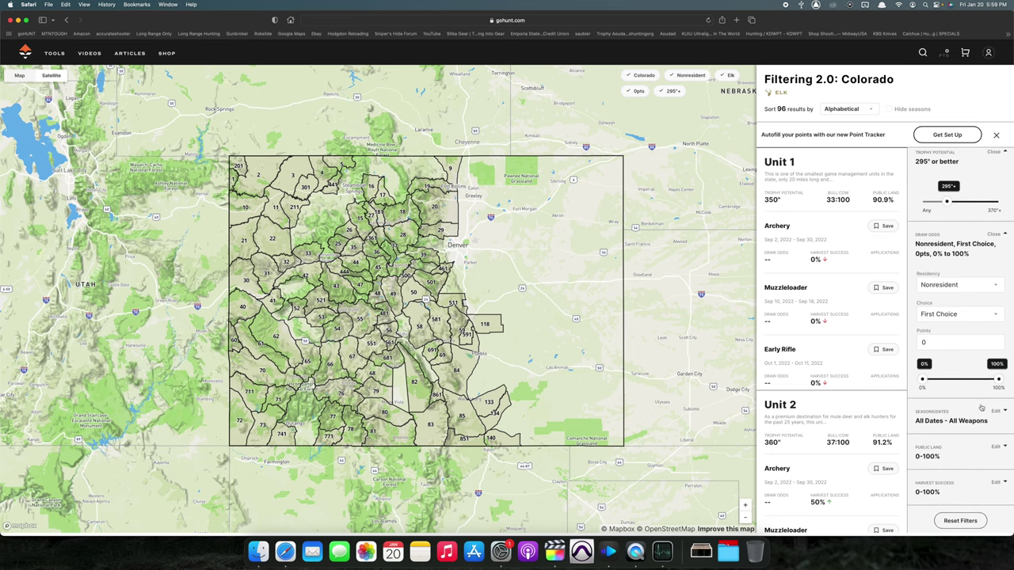
Step: Filter by season type, keeping only Archery (Over the Counter), which cuts results to 48
click(957, 422)
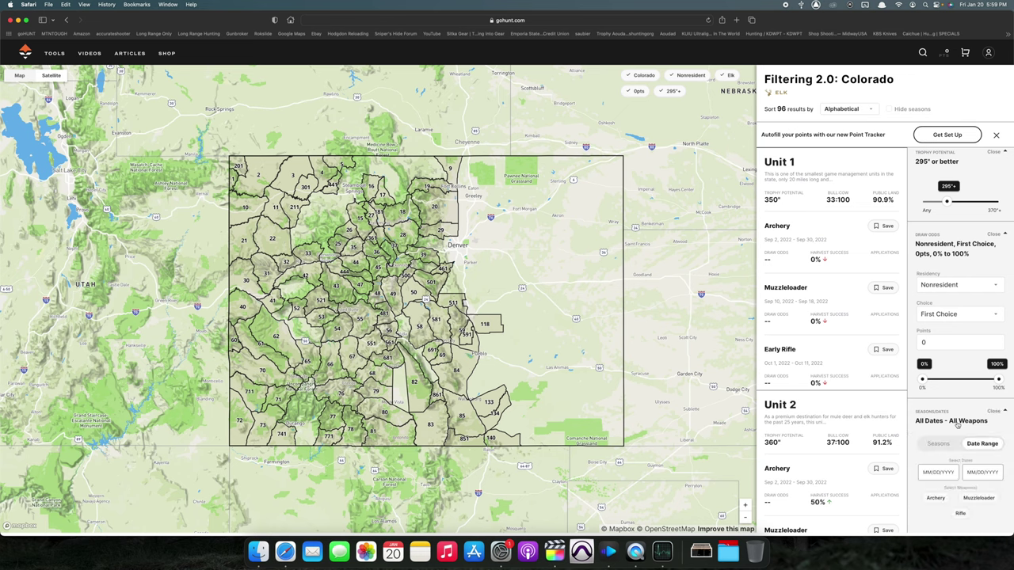
scroll(954, 420, down, 2)
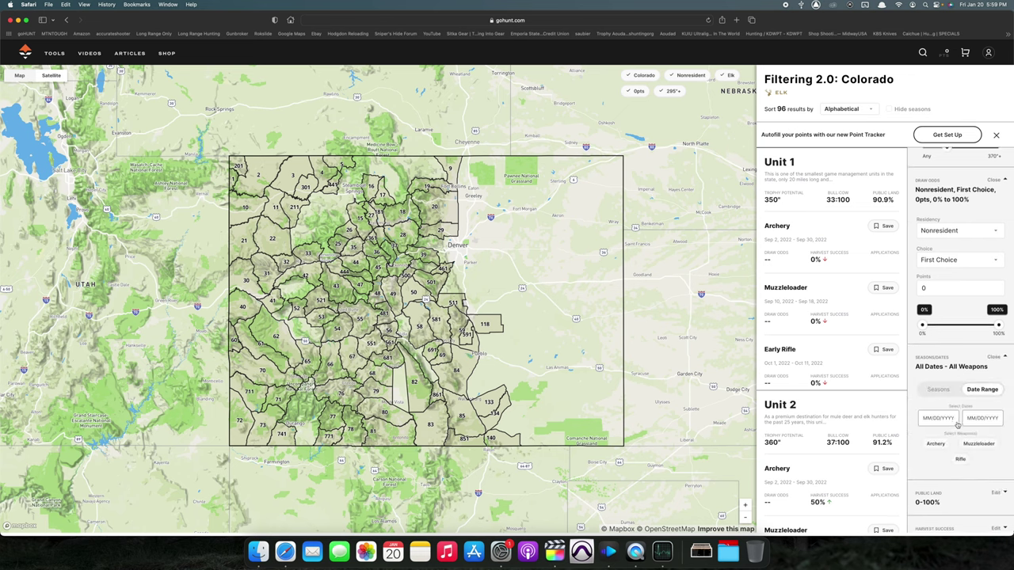
click(938, 388)
scroll(947, 408, down, 1)
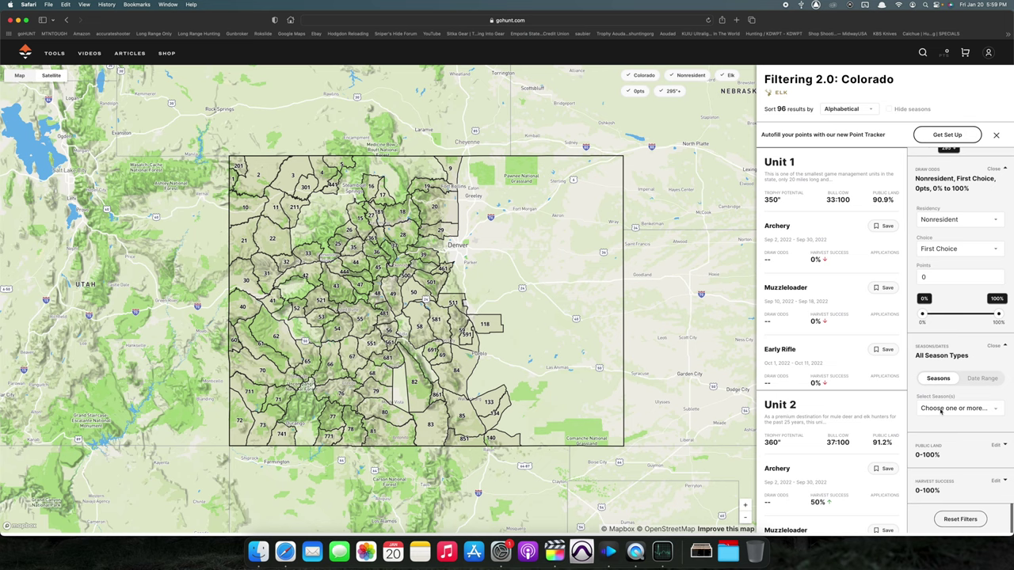
click(948, 411)
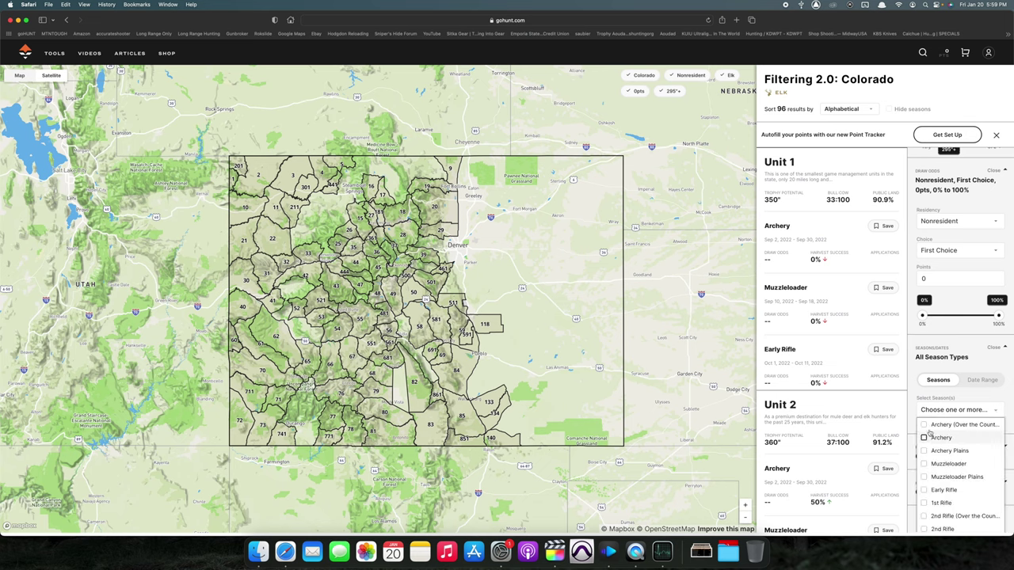
click(925, 425)
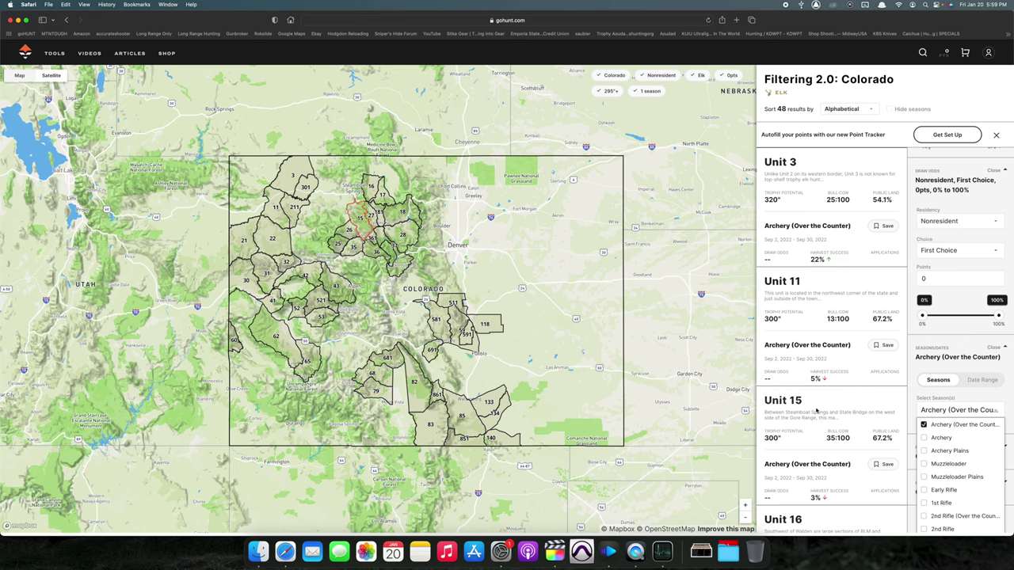
scroll(894, 410, down, 1)
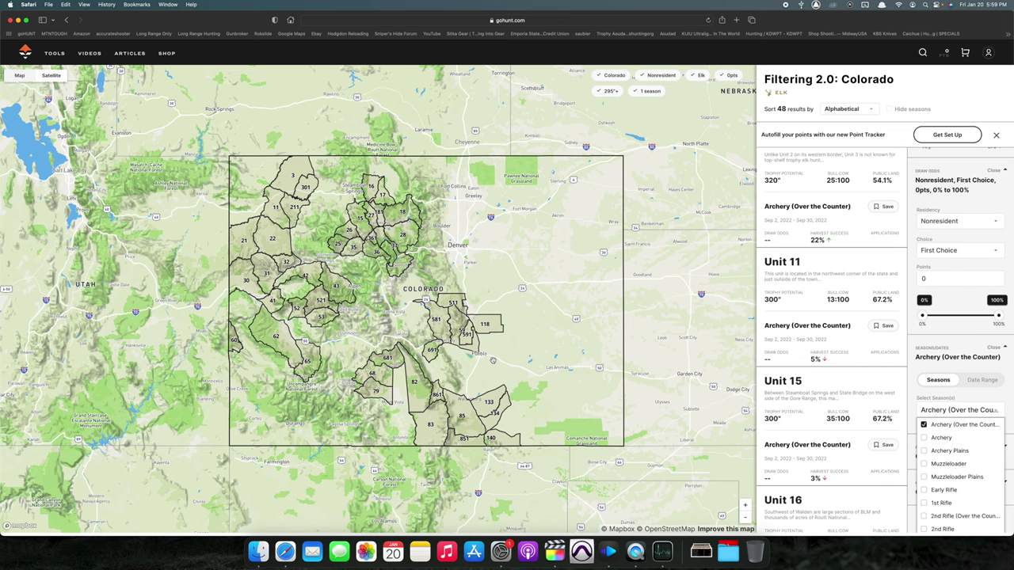
Step: Clear the Colorado filters and search Wyoming antelope instead, showing 102 hunt areas
click(608, 76)
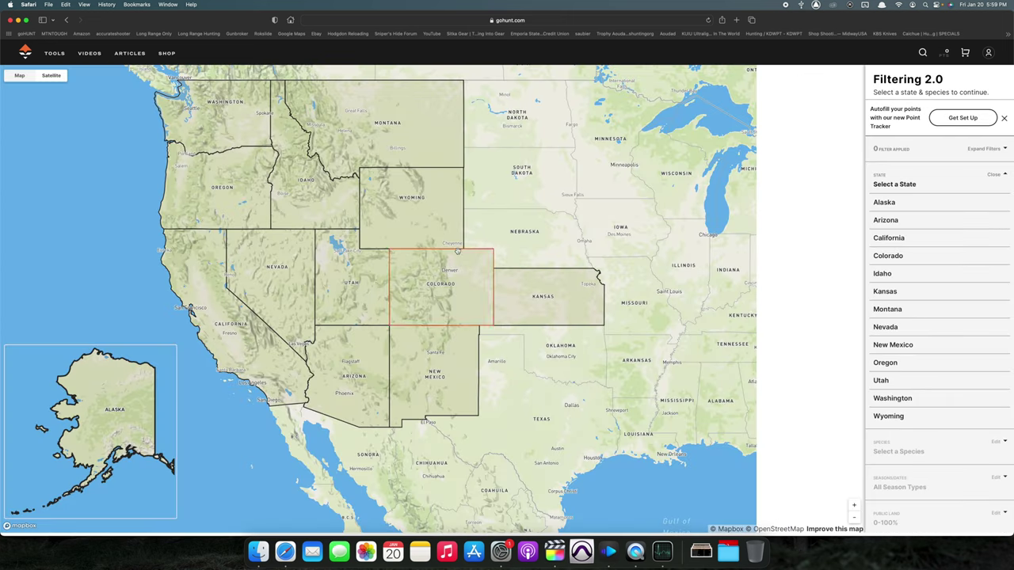
click(397, 228)
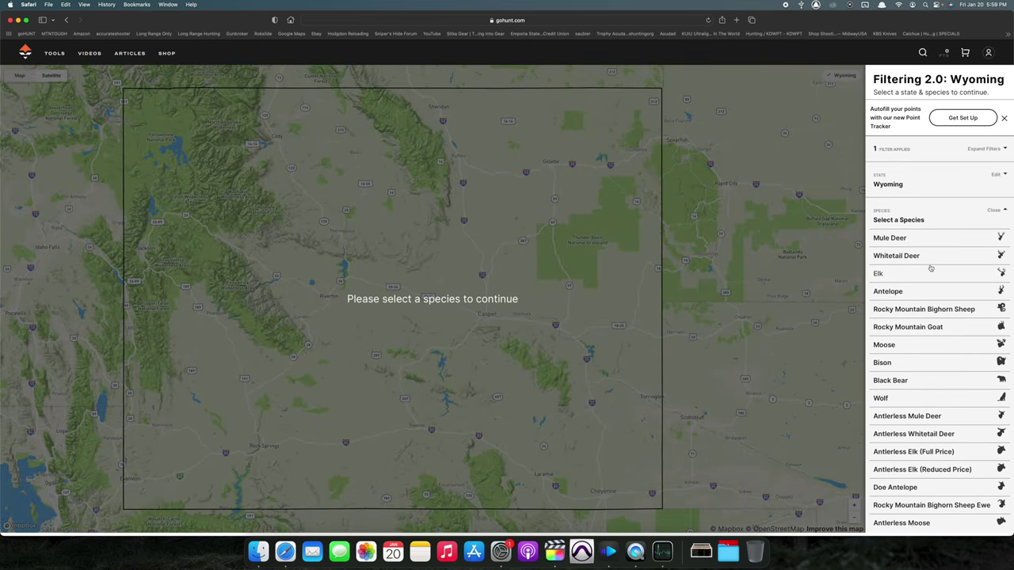
click(893, 292)
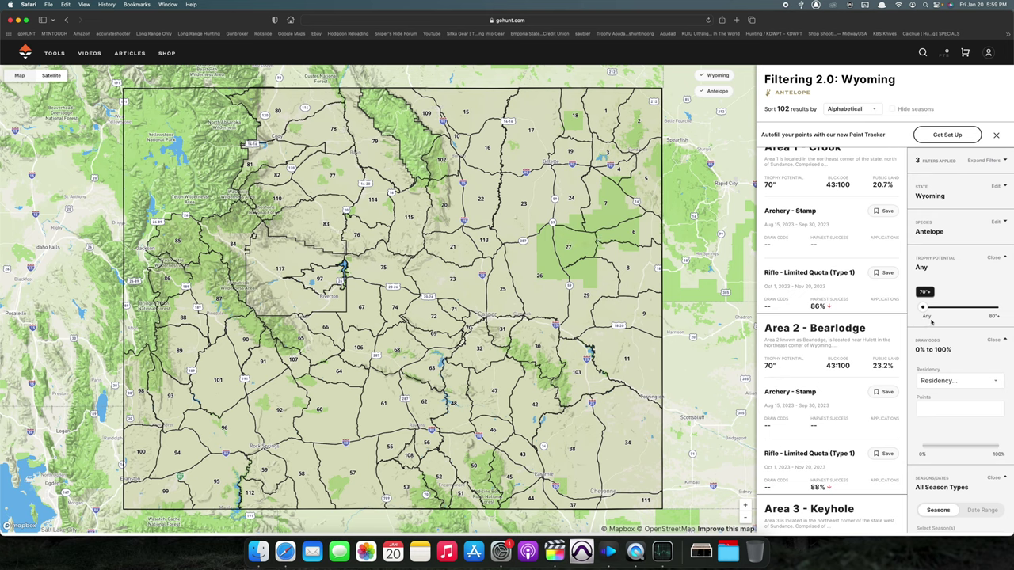
Step: Set the draw-odds residency to Nonresident, Regular
scroll(939, 333, down, 1)
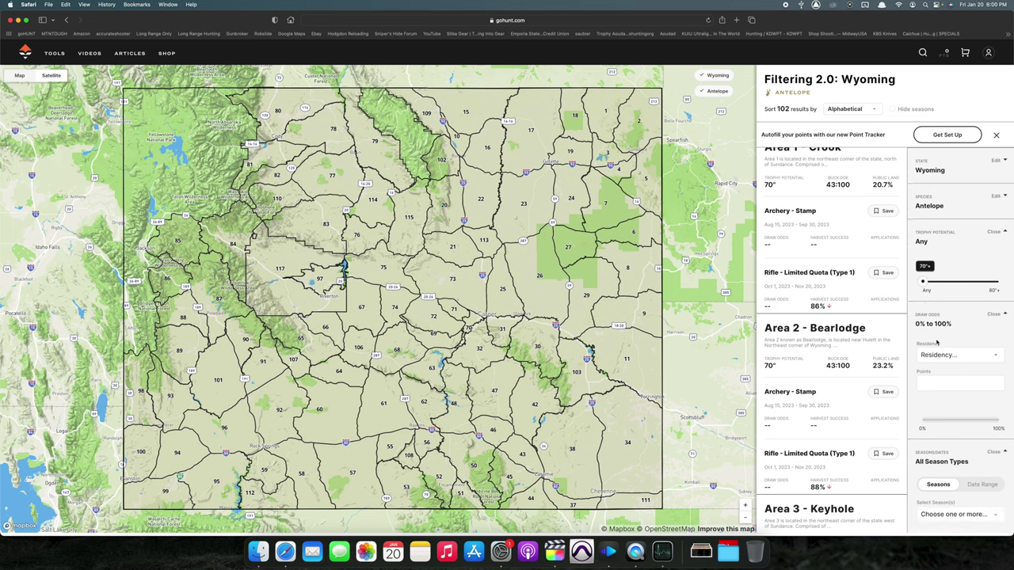
click(934, 357)
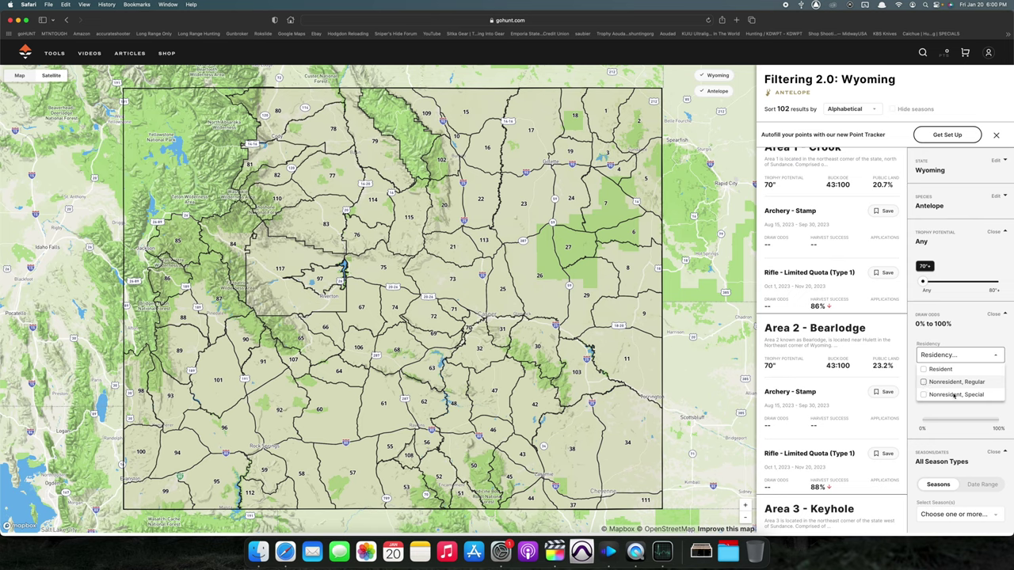
click(954, 396)
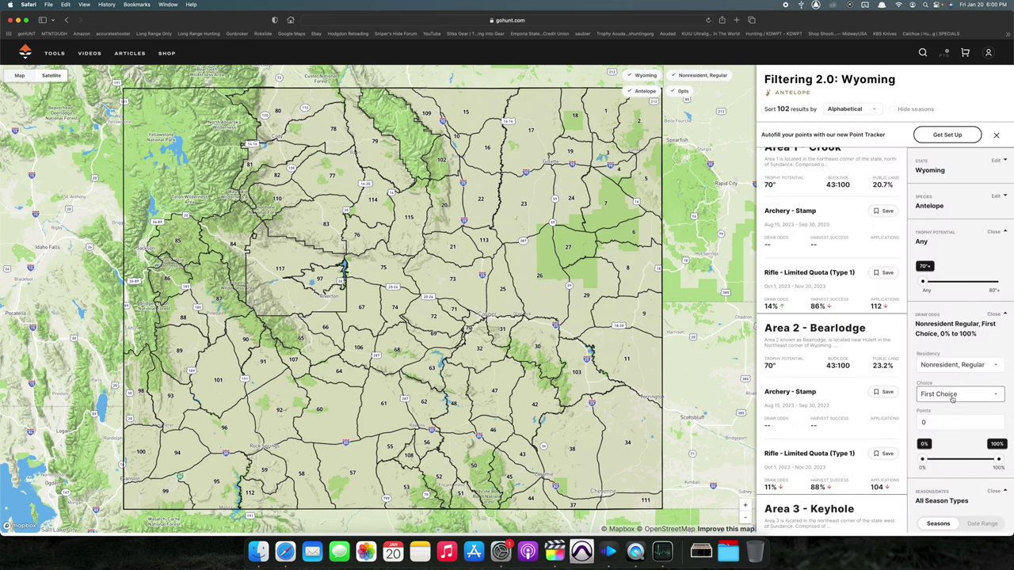
Step: Test 100% minimum draw odds, then return the range to 0%–100%
scroll(953, 399, down, 1)
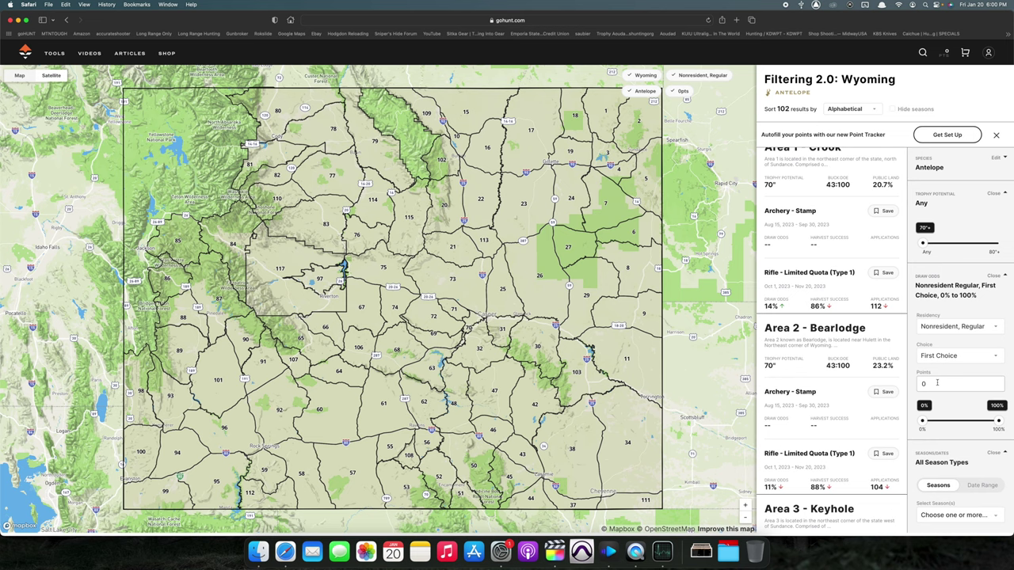
scroll(935, 384, down, 1)
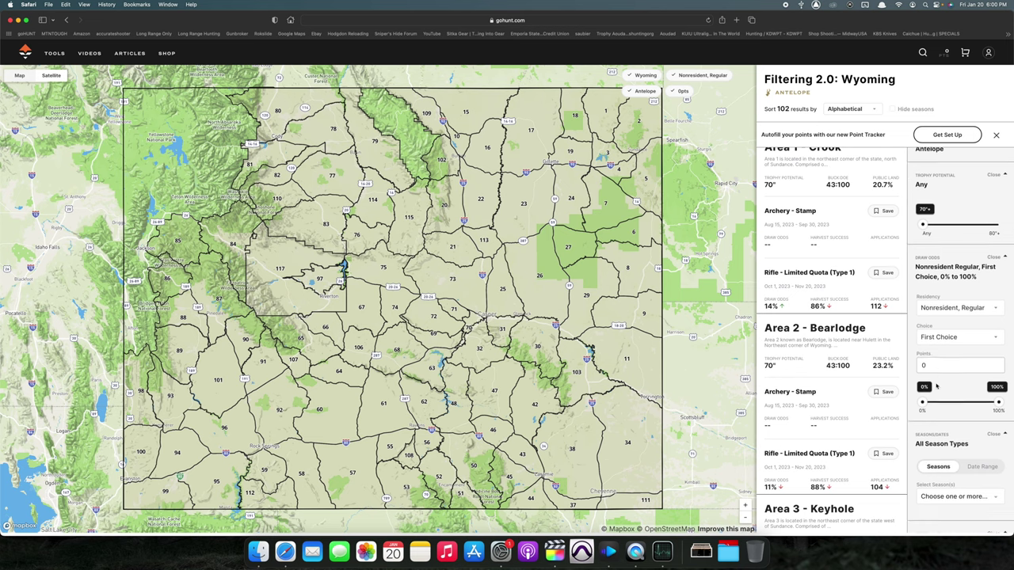
scroll(942, 383, down, 1)
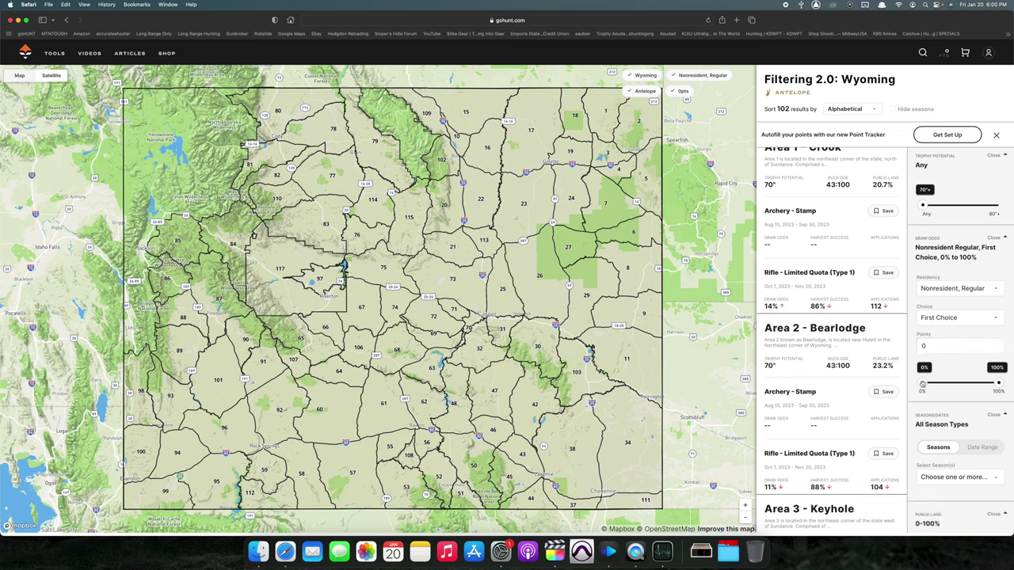
drag(922, 383, 925, 383)
drag(991, 385, 1002, 384)
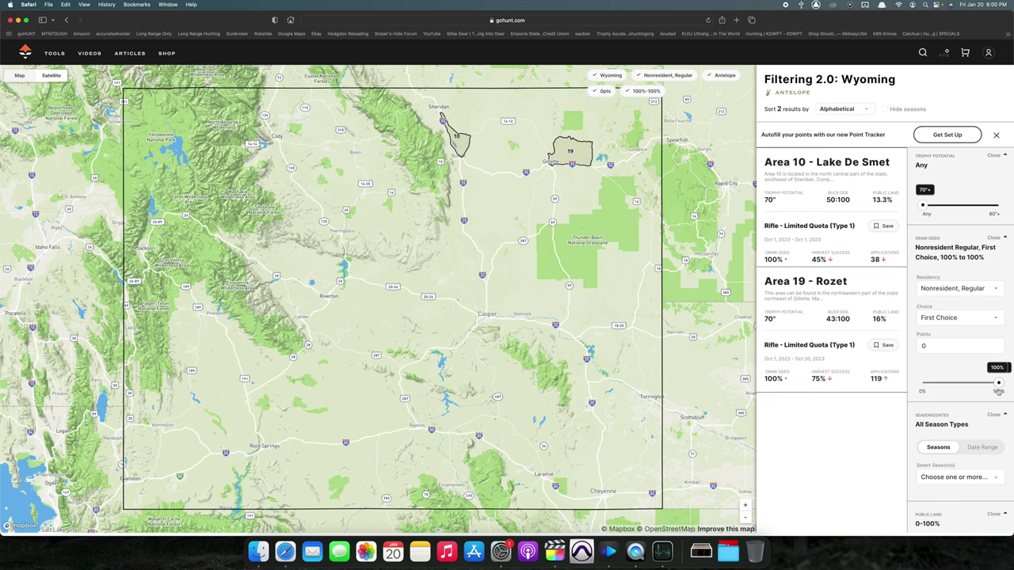
drag(999, 383, 922, 384)
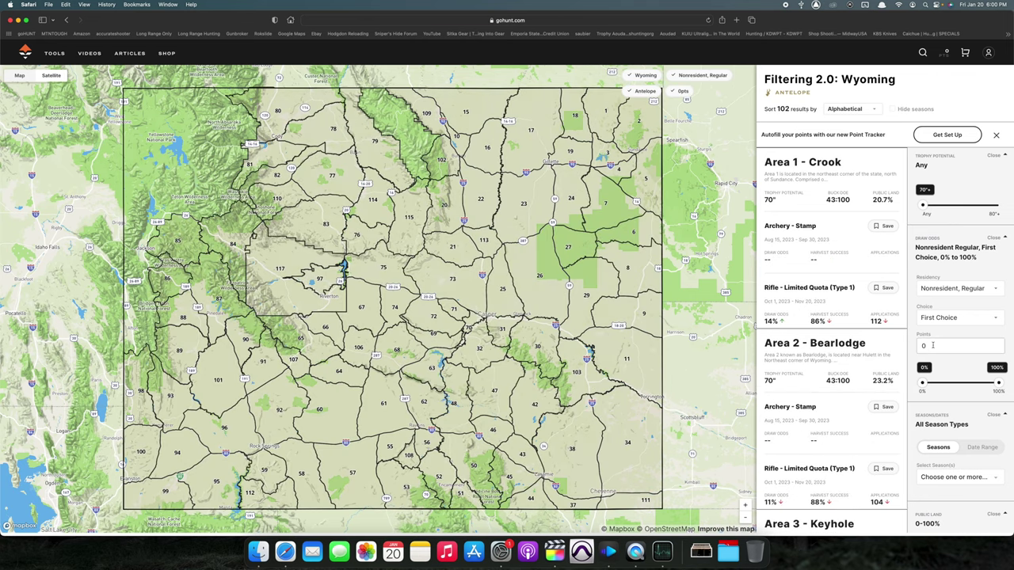
Step: Require 100% draw odds with points changed from 1 to 2, narrowing to 21 areas
double_click(932, 346)
text(1)
drag(924, 382, 1007, 387)
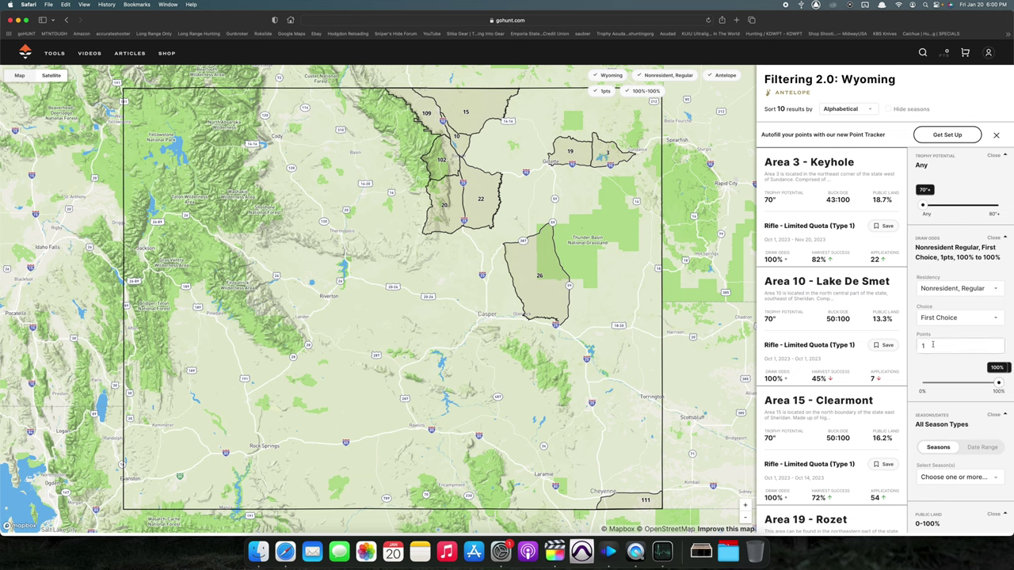
text(2)
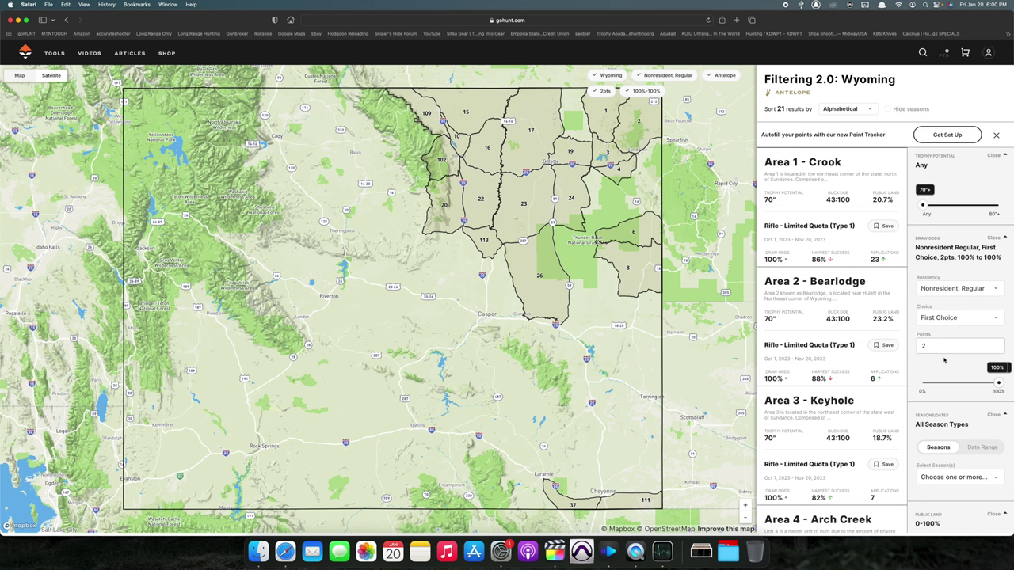
scroll(947, 368, down, 2)
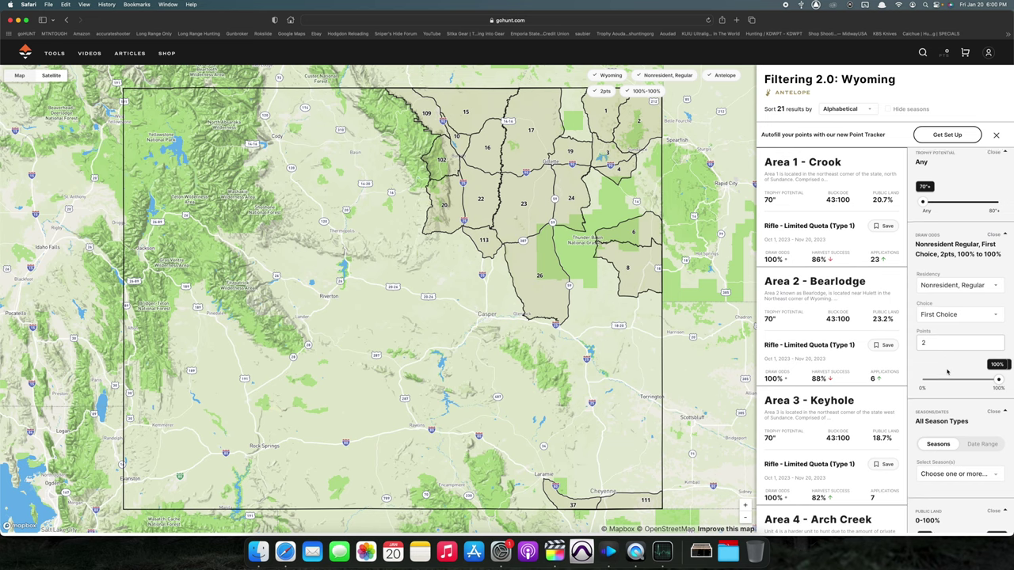
scroll(946, 372, down, 5)
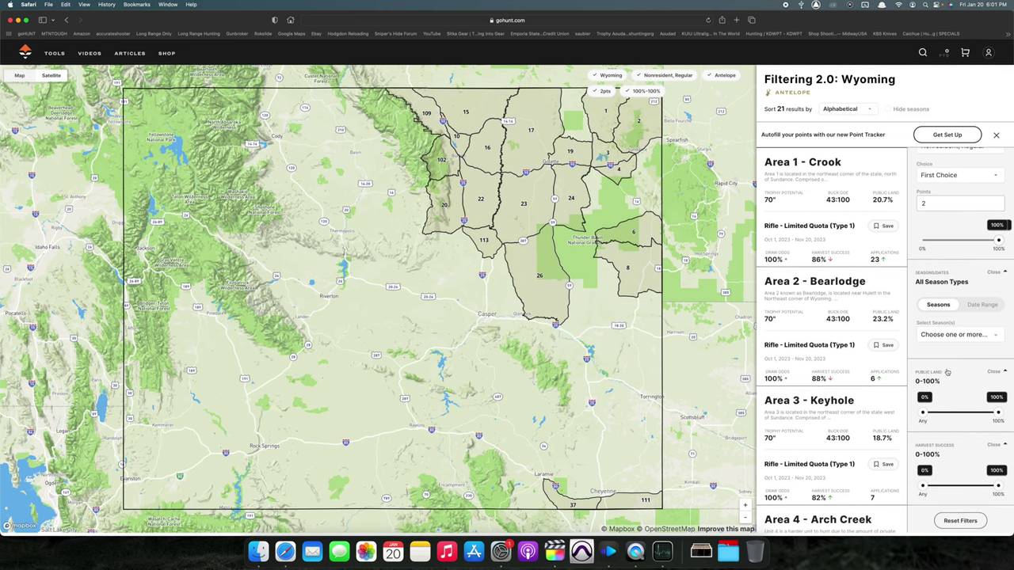
scroll(948, 349, down, 1)
scroll(944, 238, up, 2)
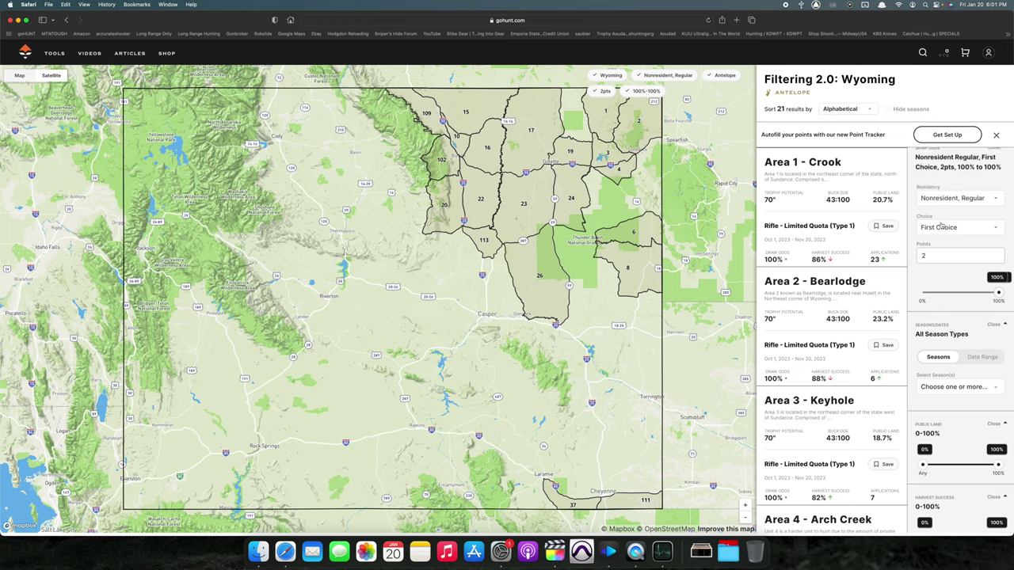
scroll(941, 357, down, 2)
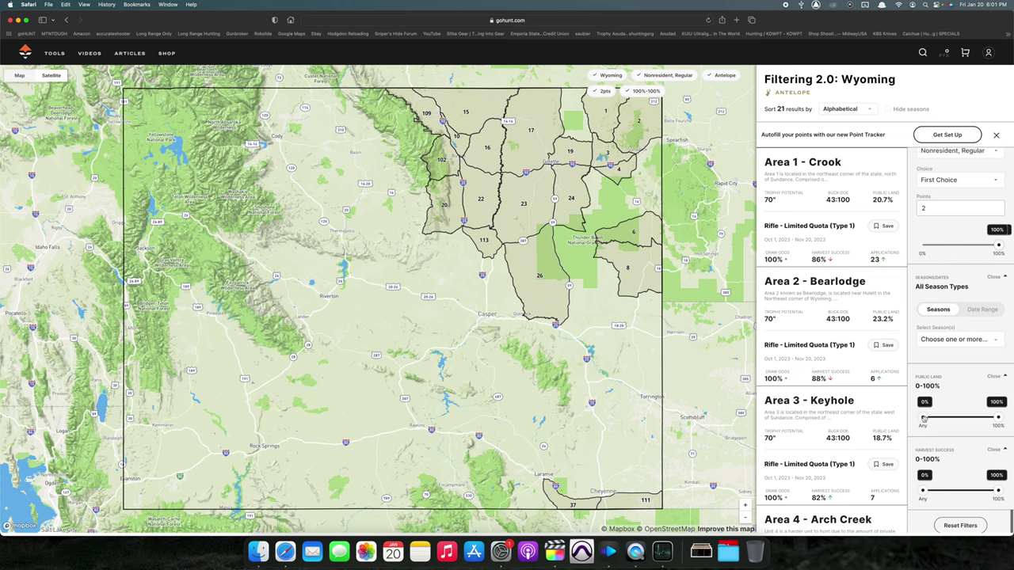
Step: Raise the Public Land minimum to 38%, leaving Upper Powder River, Buffalo and Salt Creek
drag(923, 418, 951, 421)
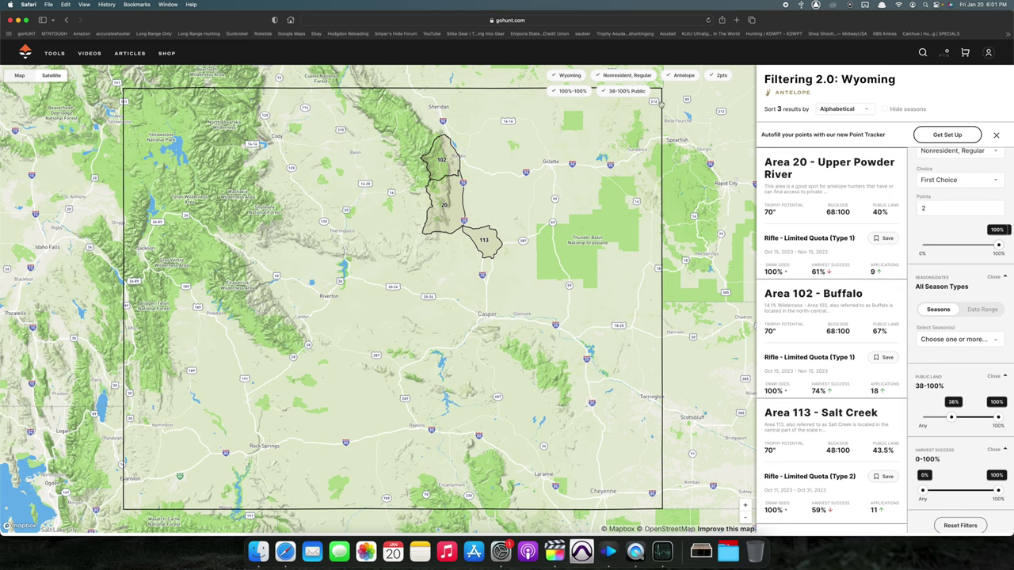
Step: Clear the Wyoming filters and search Arizona Coues Deer instead, listing 28 units
click(568, 76)
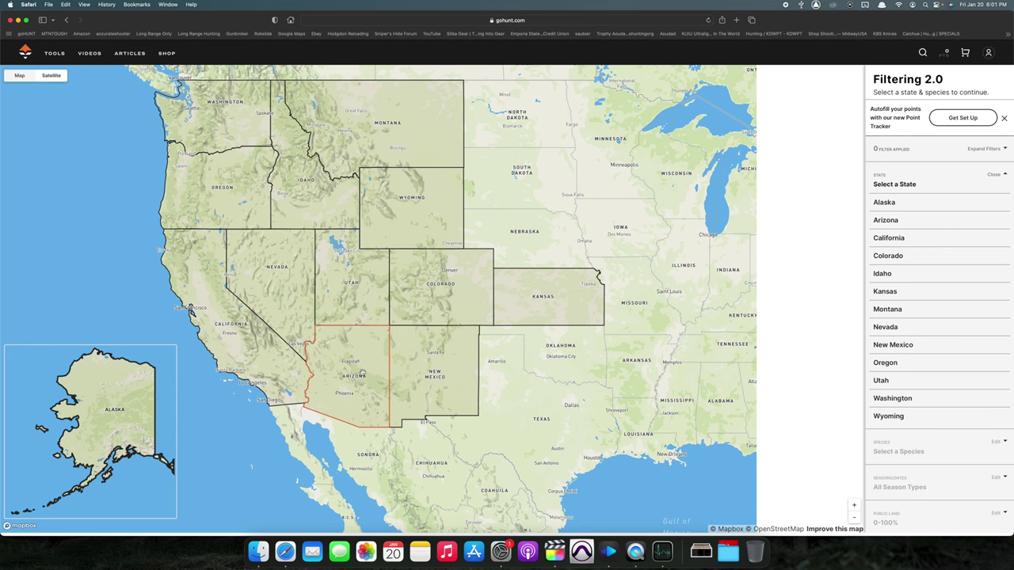
click(362, 372)
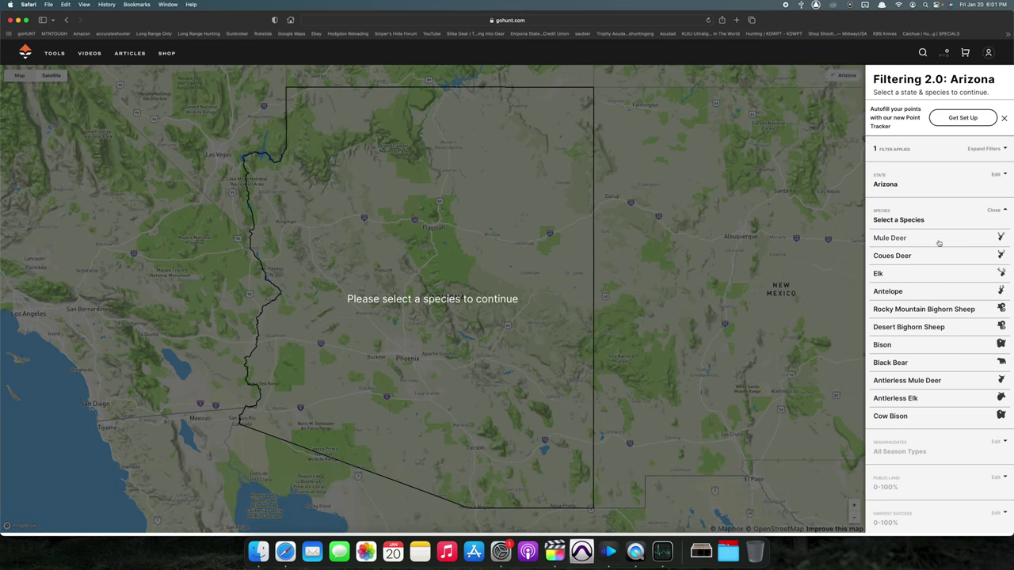
click(939, 256)
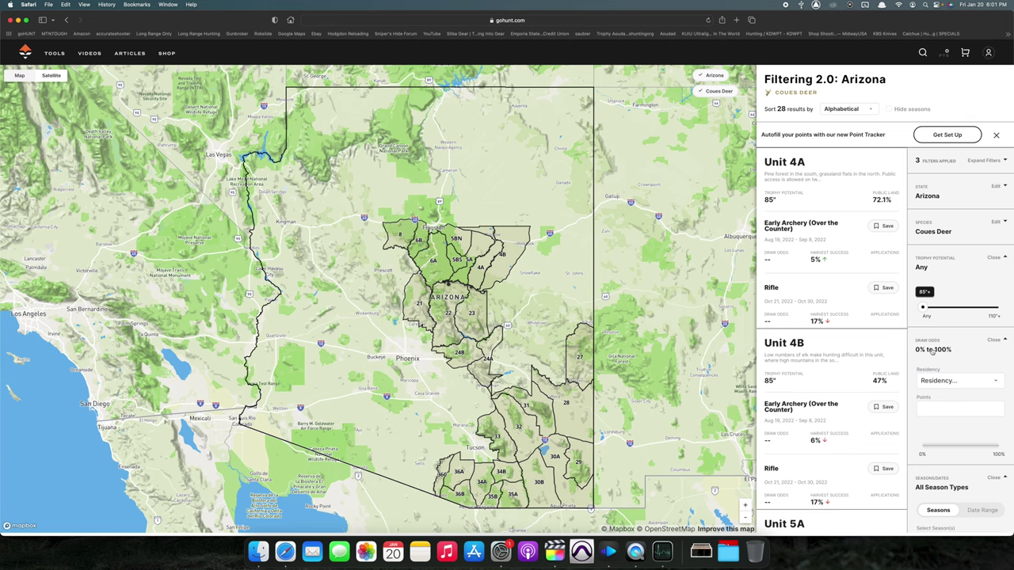
Step: Choose Nonresident residency and require 100% draw odds, leaving 8 Coues deer units
scroll(933, 352, down, 1)
click(935, 374)
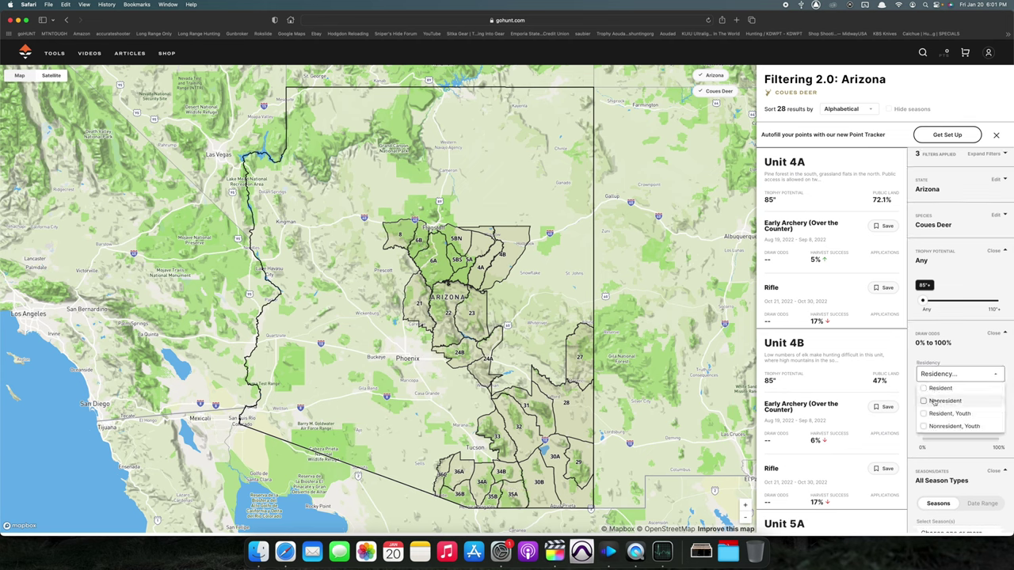
click(936, 400)
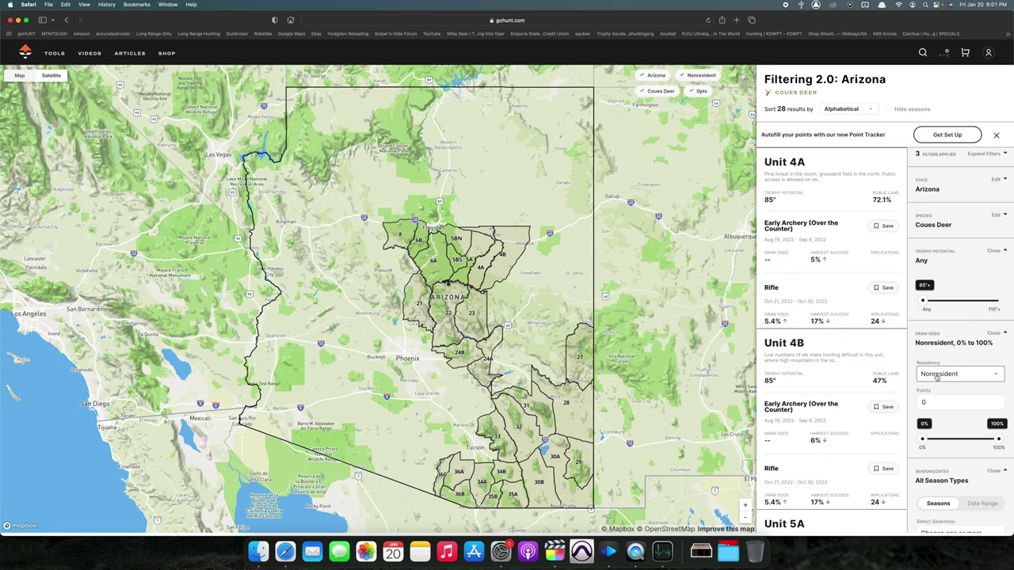
drag(924, 440, 989, 442)
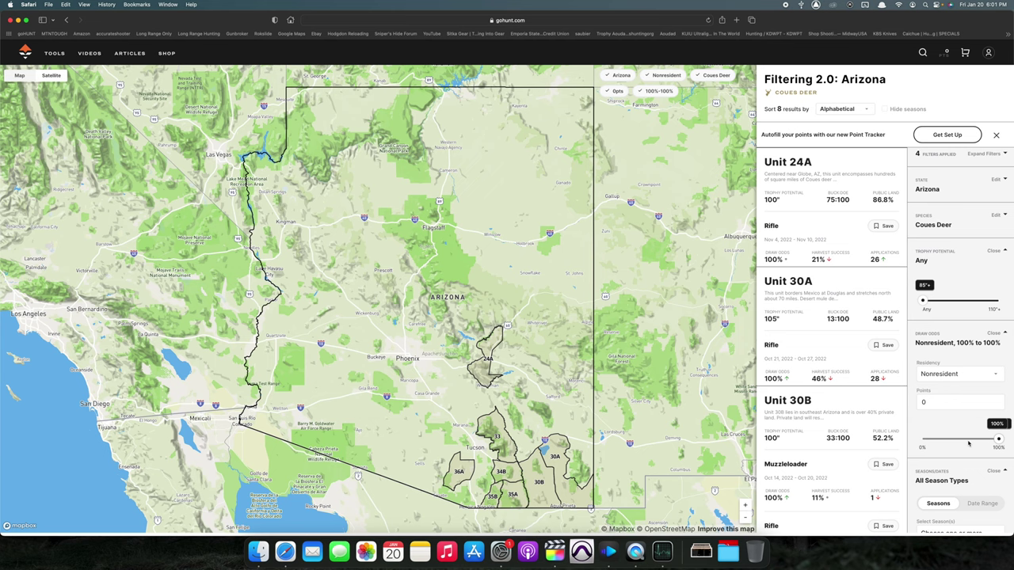
scroll(968, 444, down, 5)
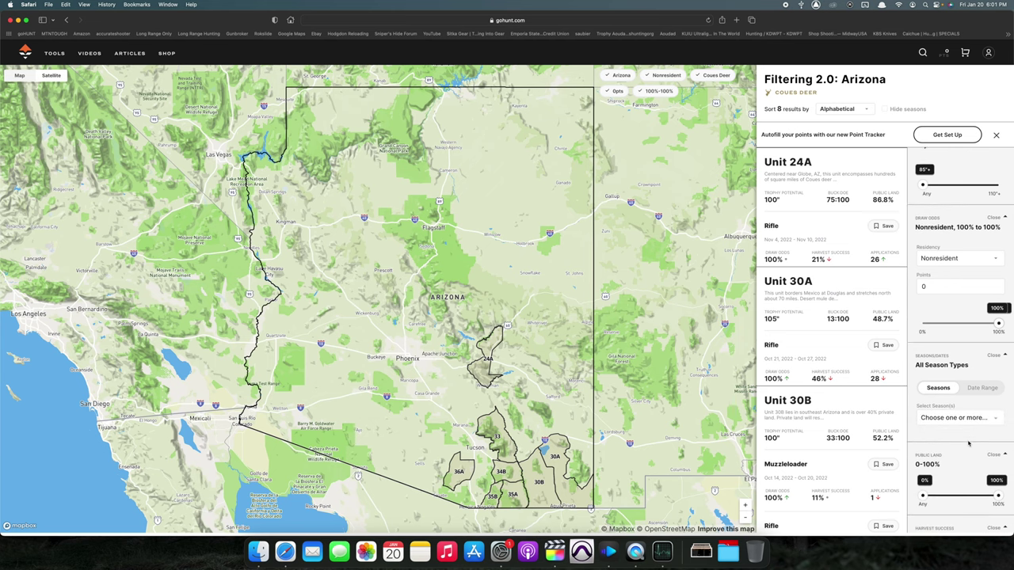
scroll(971, 405, down, 2)
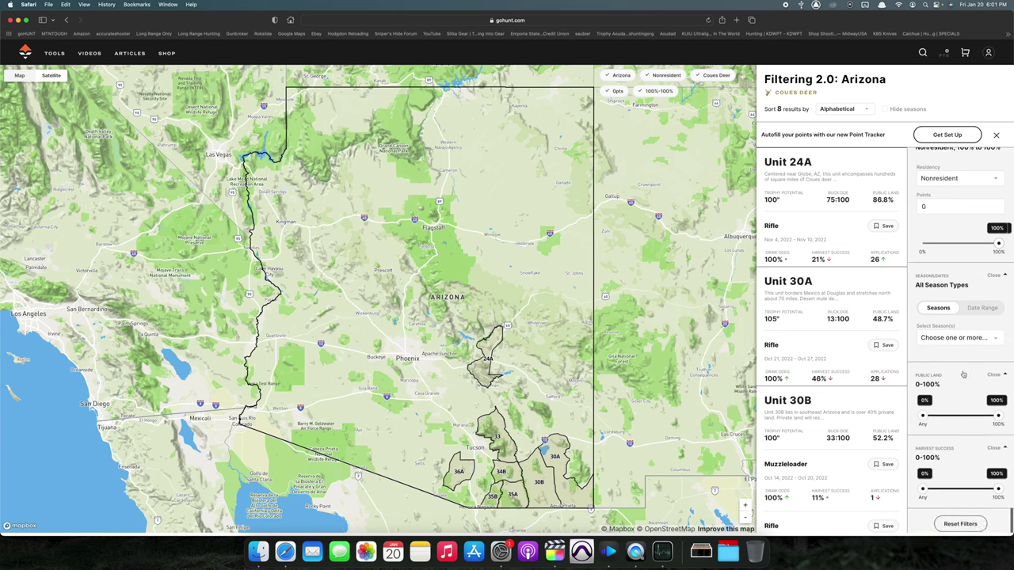
Step: Check Rifle as the only season type, narrowing results to 7 units including 24A, 30A, 30B
click(969, 338)
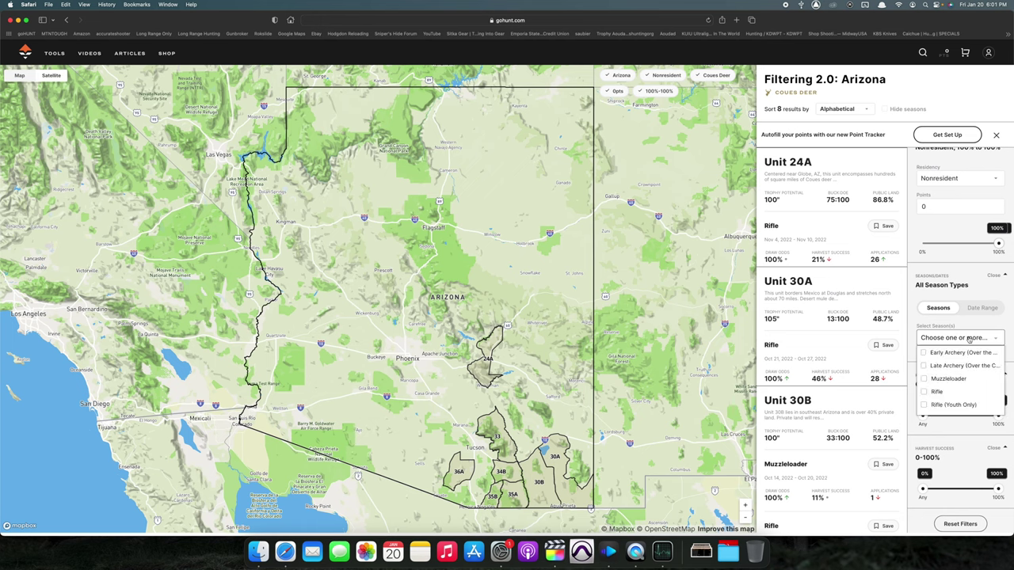
click(934, 391)
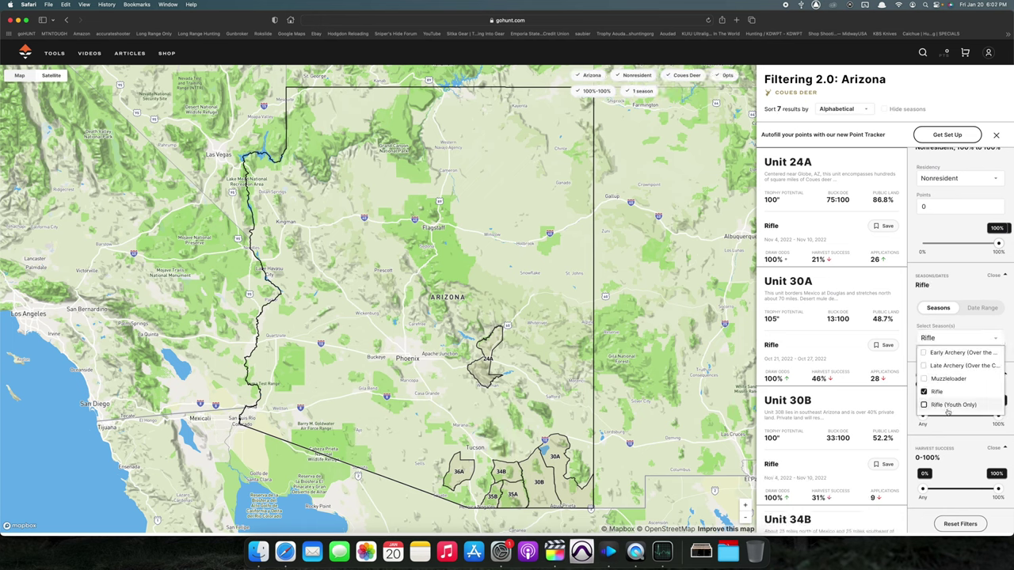
click(963, 297)
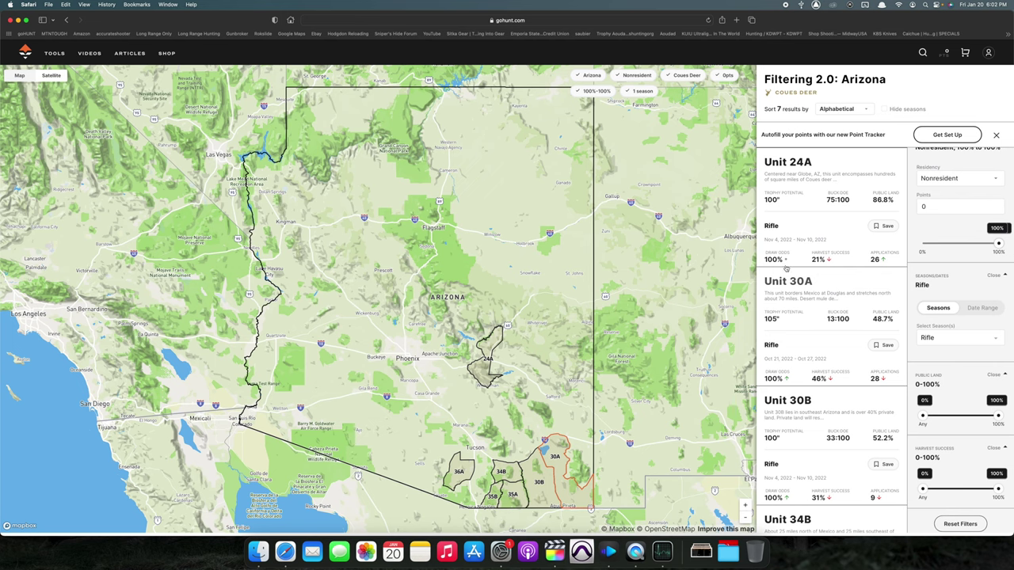
scroll(784, 483, down, 8)
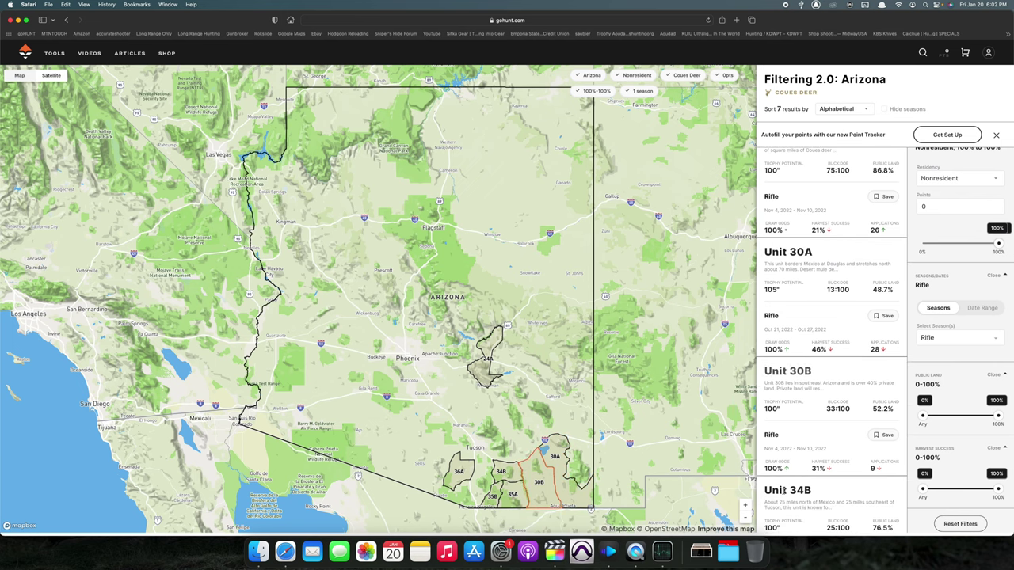
scroll(782, 491, down, 3)
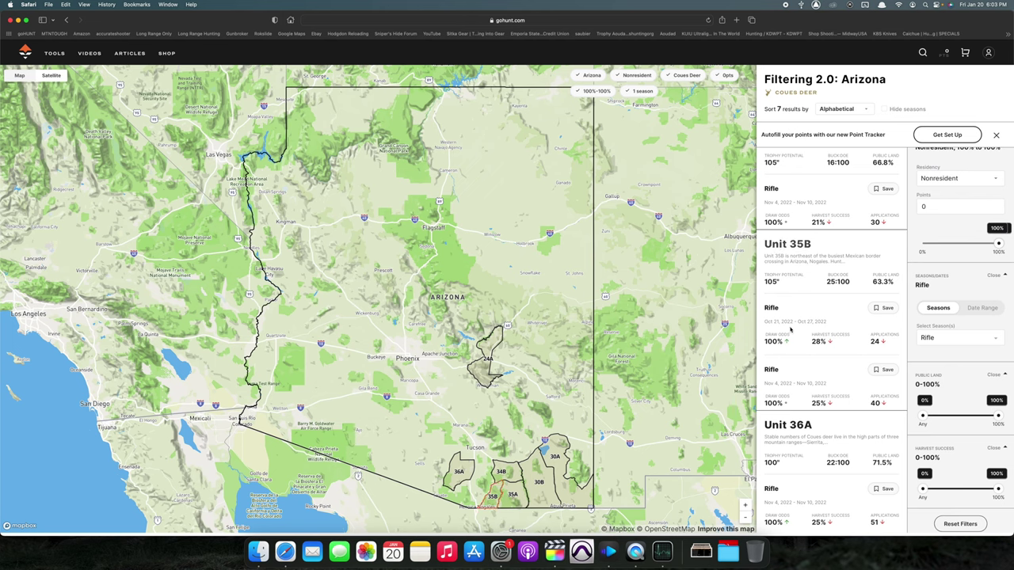
scroll(931, 326, up, 2)
scroll(931, 326, up, 3)
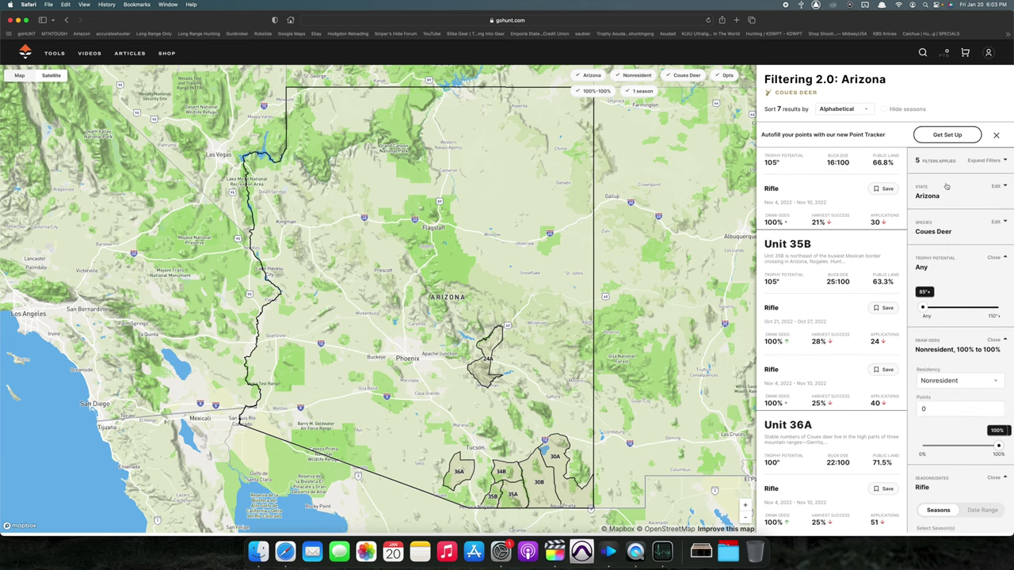
scroll(935, 238, down, 1)
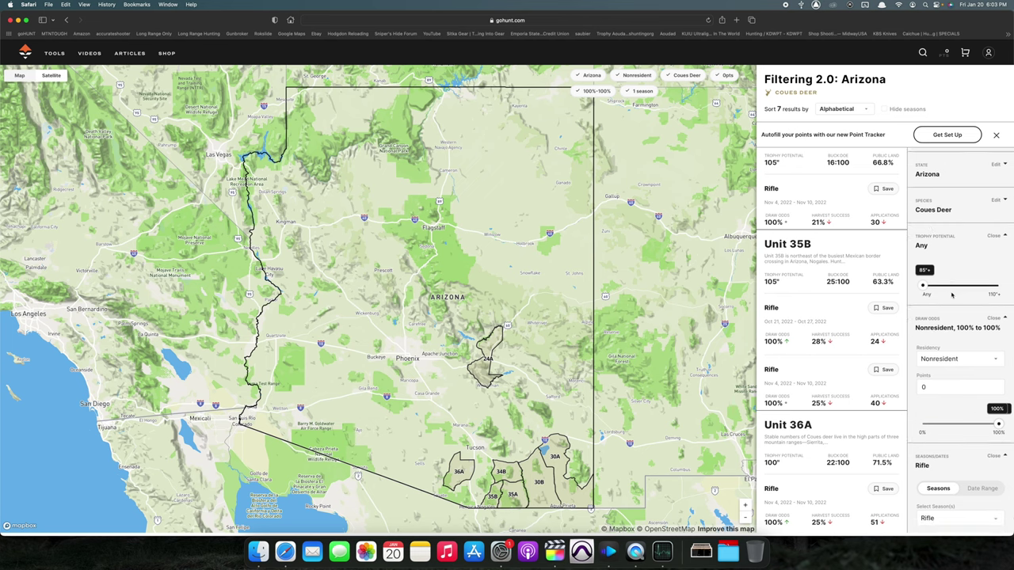
scroll(947, 293, down, 4)
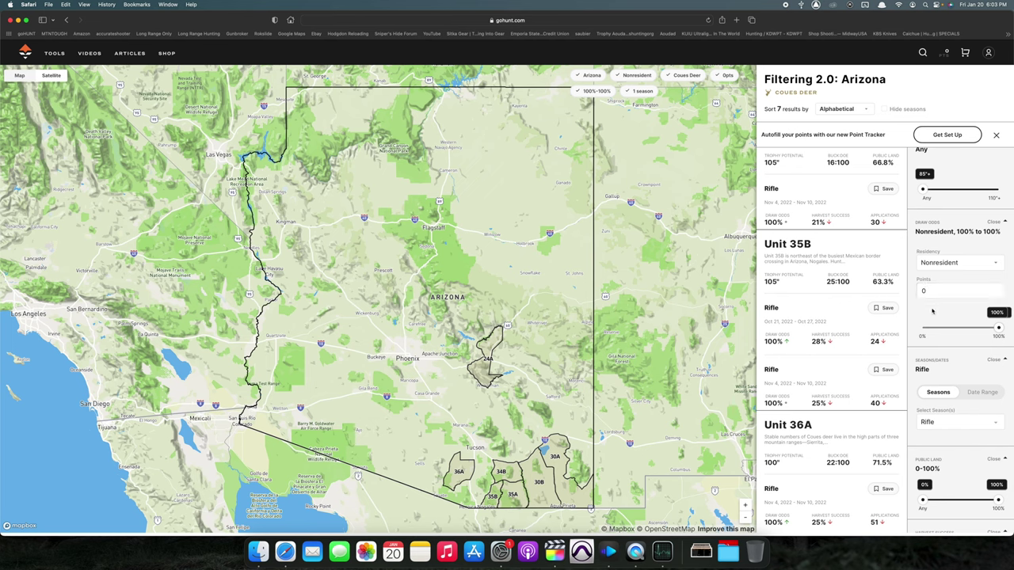
scroll(934, 269, up, 5)
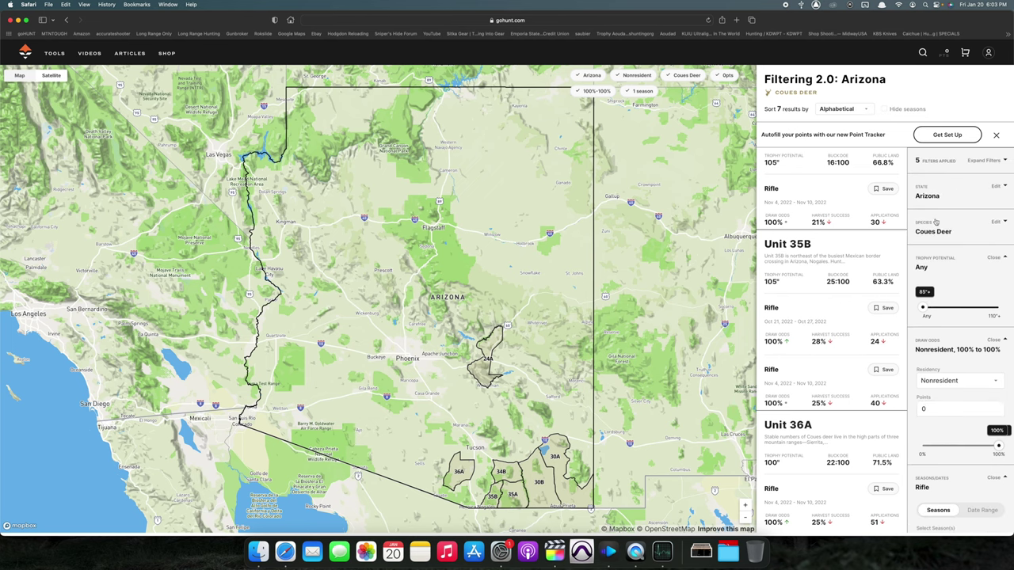
Step: Change the species to Elk and require 100% nonresident draw odds, which yields zero units
click(932, 231)
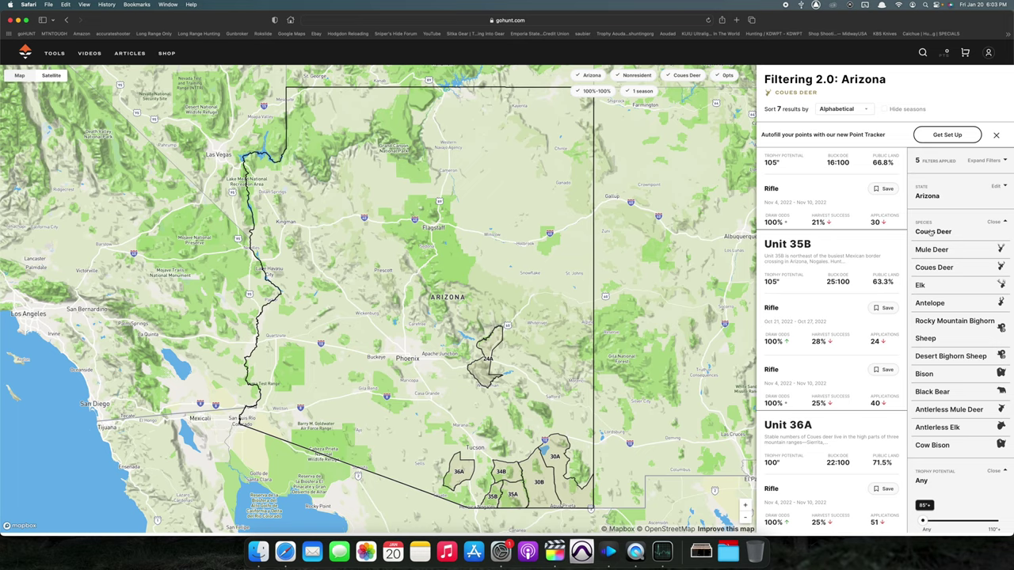
click(921, 286)
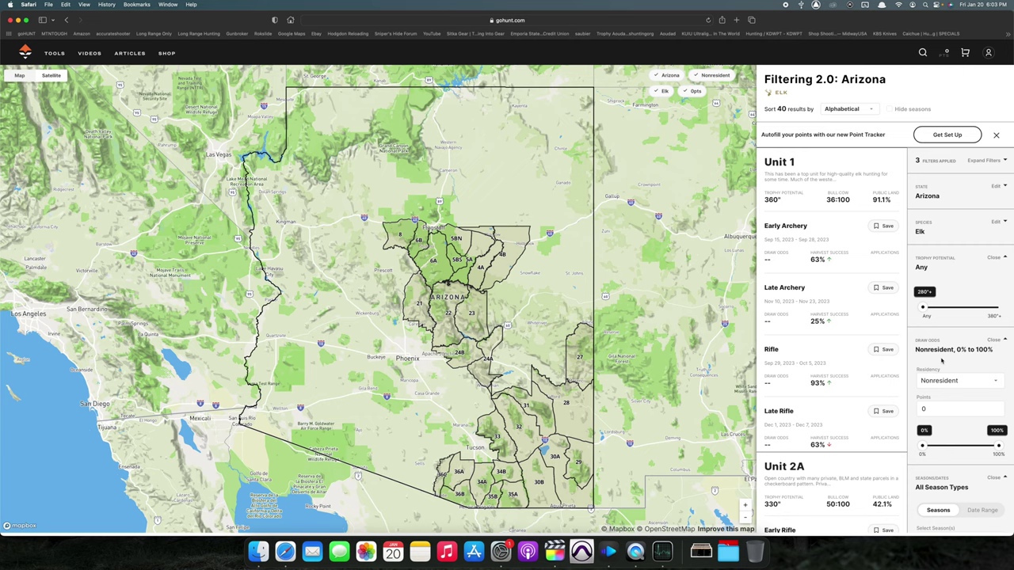
scroll(940, 360, down, 1)
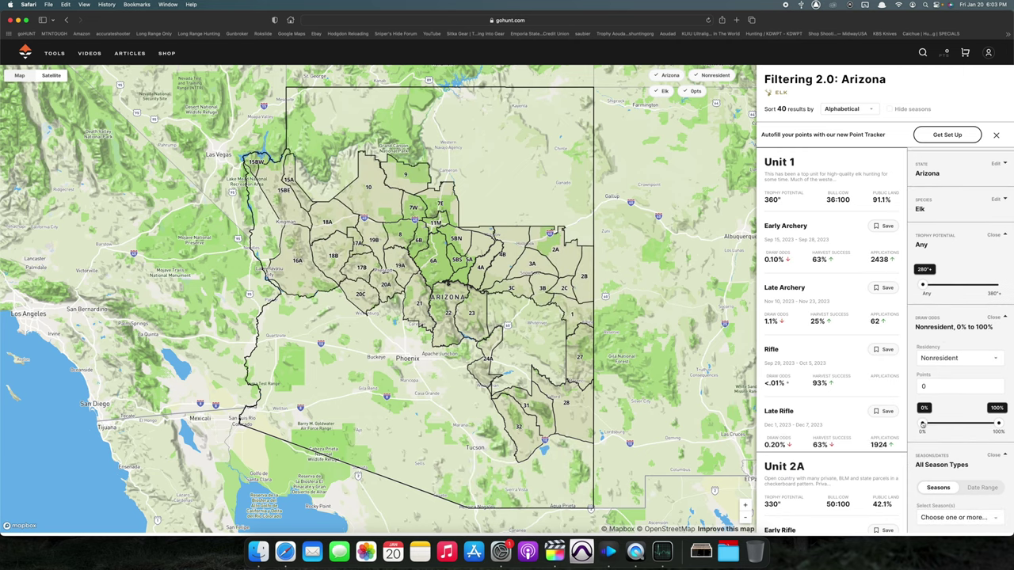
drag(922, 425, 996, 424)
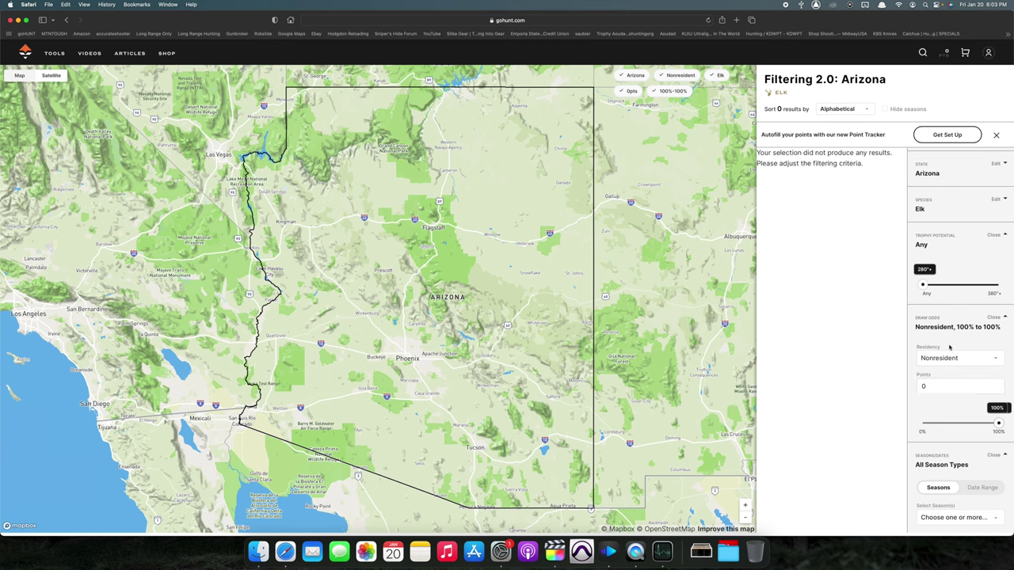
scroll(950, 346, down, 1)
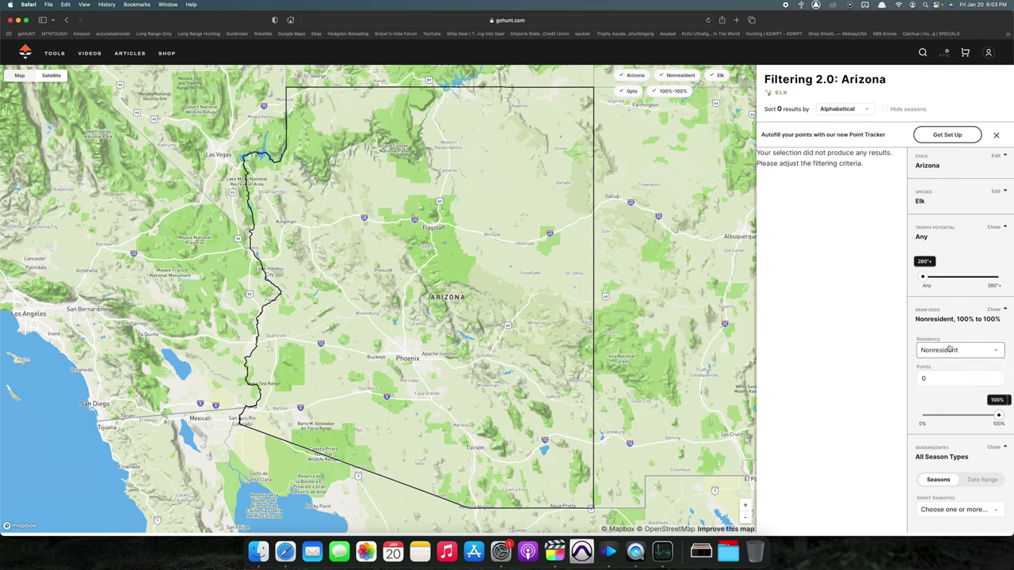
Step: Switch the Arizona elk season filter to the Date Range tab and select the start and end date fields
scroll(950, 347, down, 5)
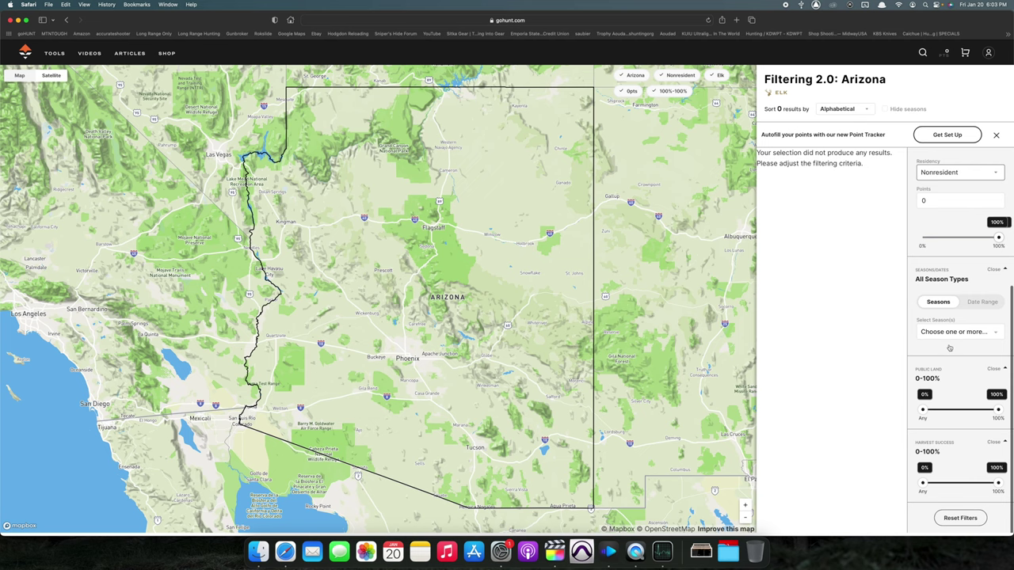
click(939, 334)
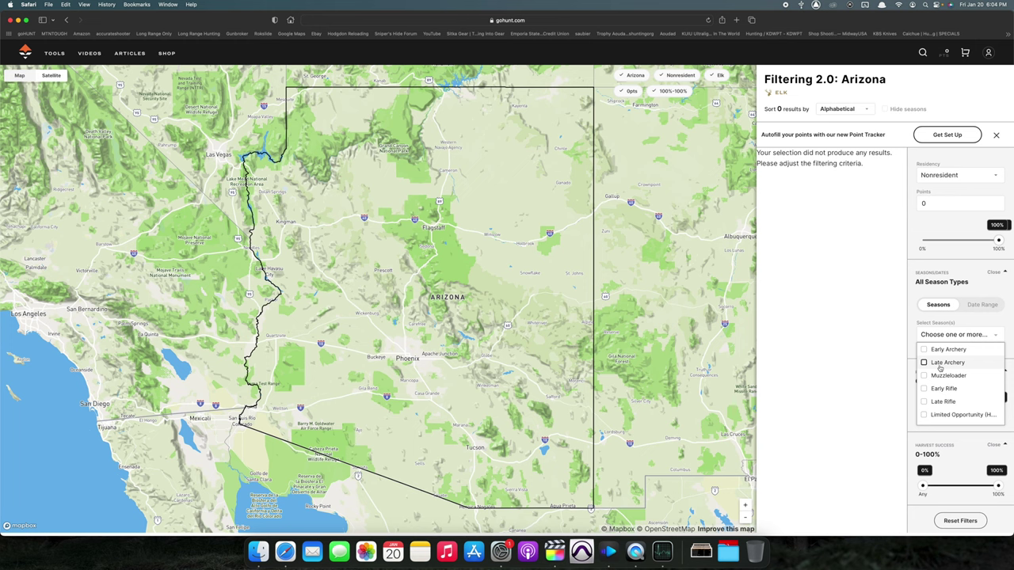
click(977, 310)
click(940, 331)
click(985, 336)
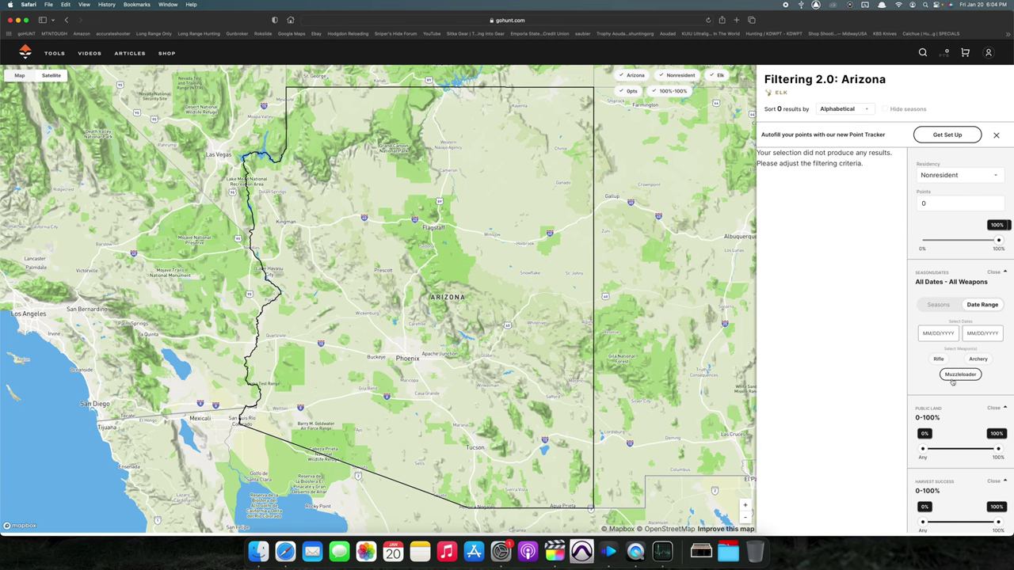
scroll(950, 388, down, 2)
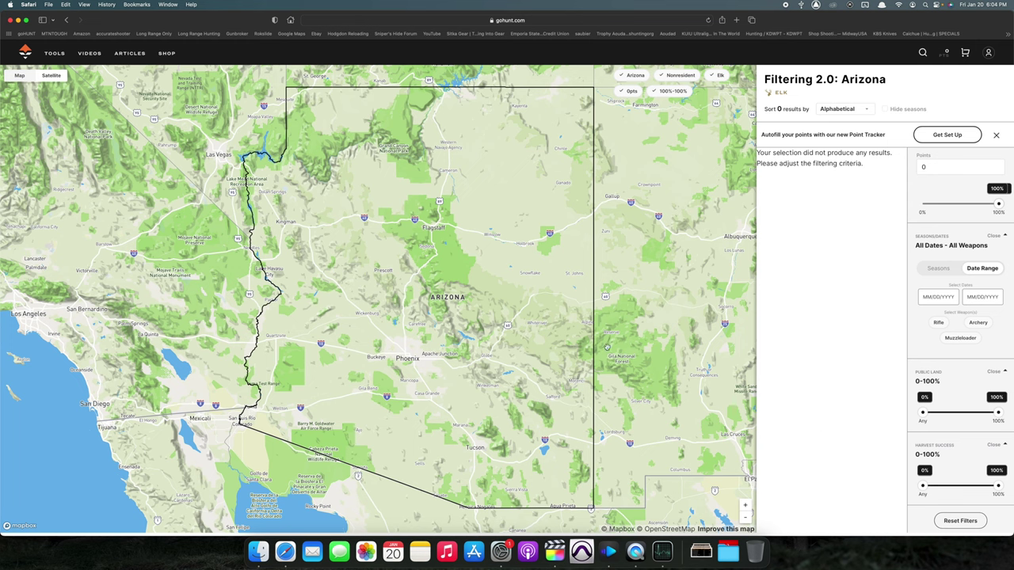
Step: Remove the Arizona state filter chip to return to the unfiltered western states map
click(632, 75)
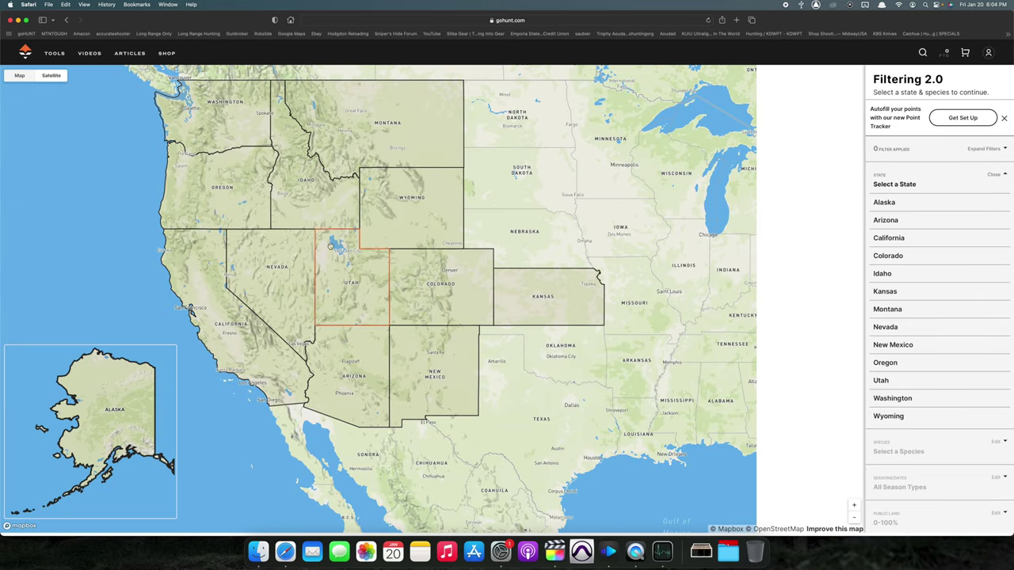